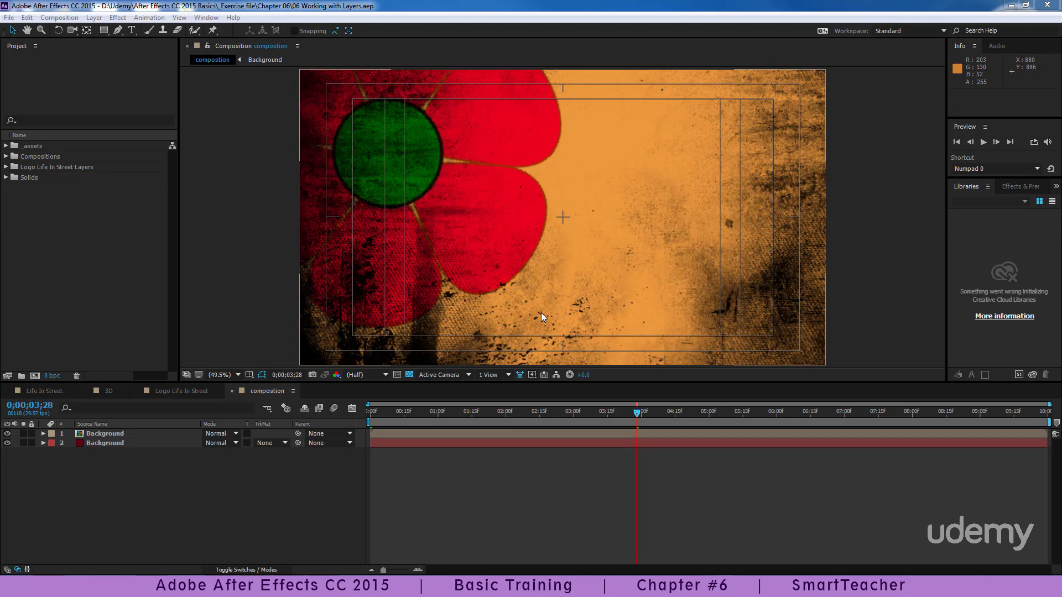
# Step: Try adding a 1920 × 1080 px deep red solid and sliding its layer earlier in the timeline
pyautogui.rightClick(235, 399)
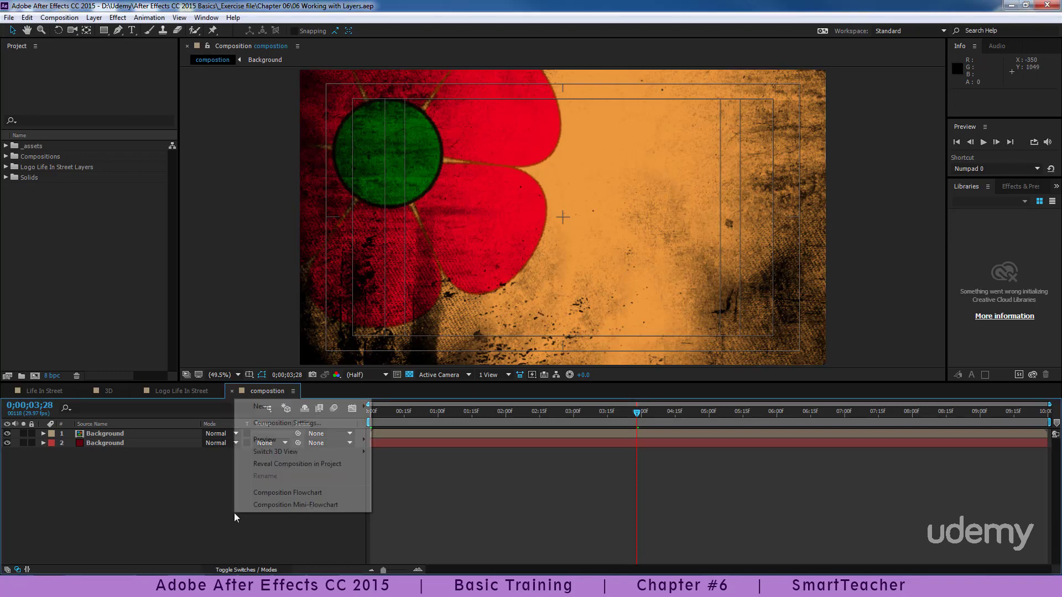
pyautogui.moveTo(341, 413)
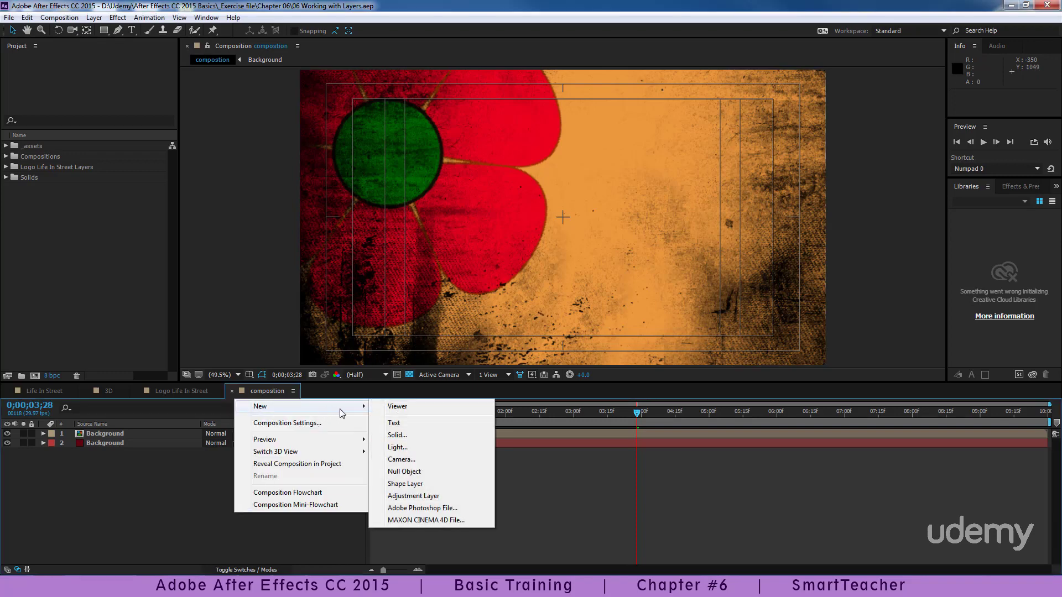
pyautogui.click(397, 436)
pyautogui.click(505, 368)
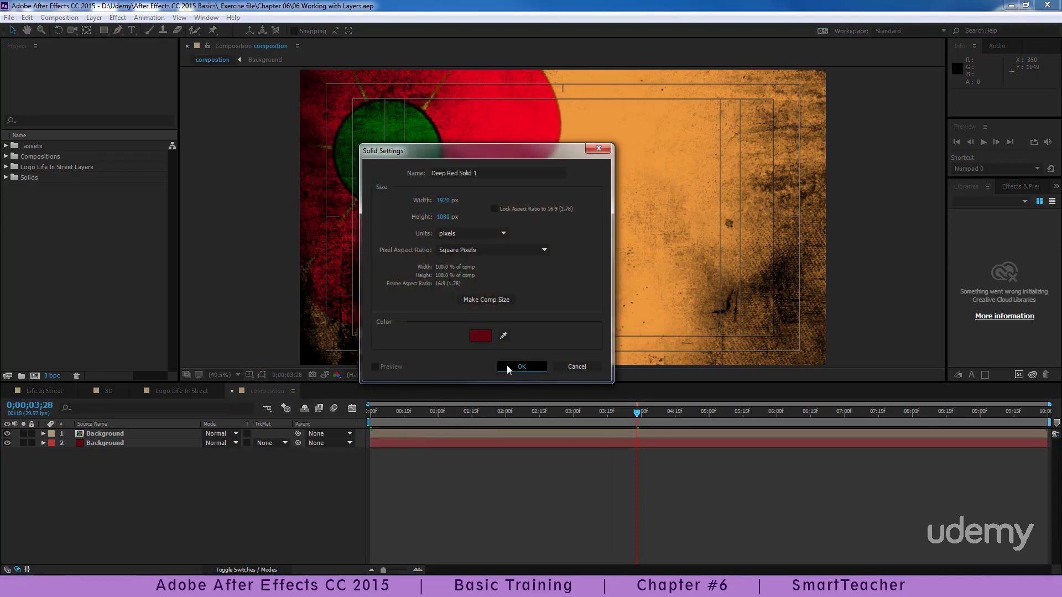
pyautogui.moveTo(993, 434); pyautogui.dragTo(953, 432)
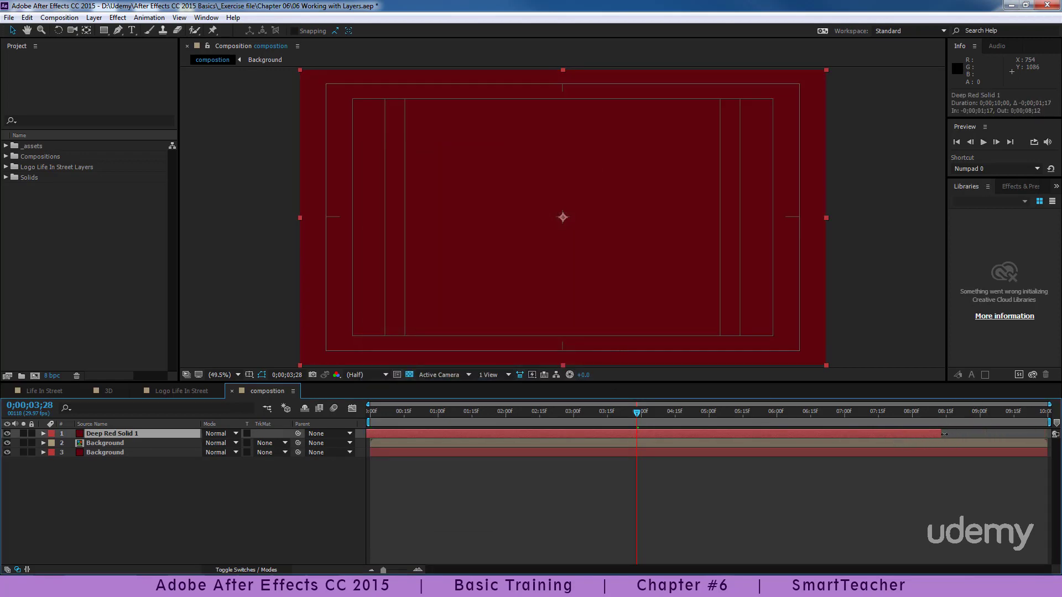
pyautogui.hotkey('ctrl', 'z')
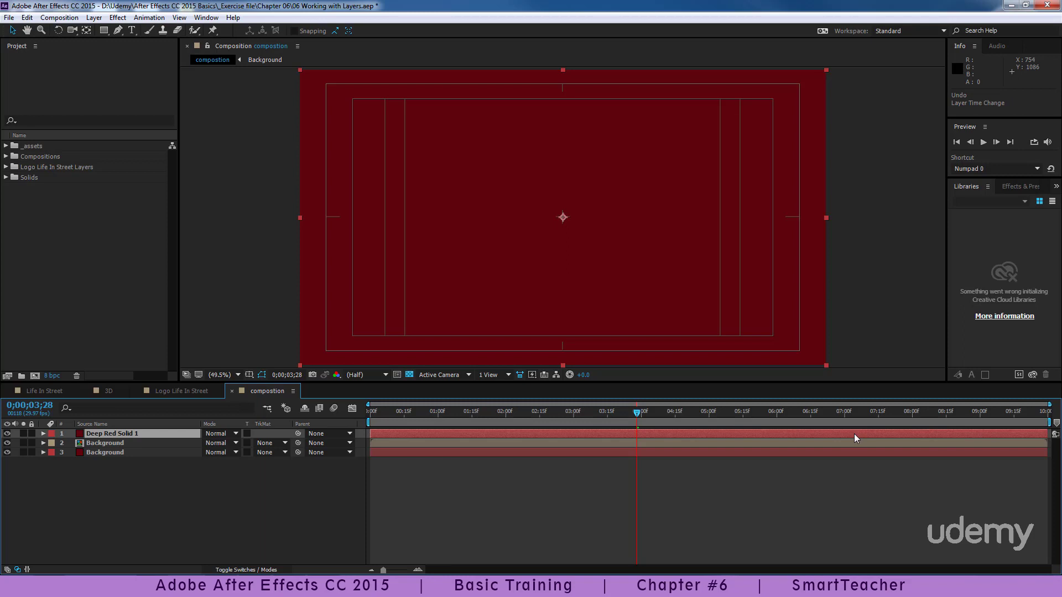
pyautogui.hotkey('ctrl', 'z')
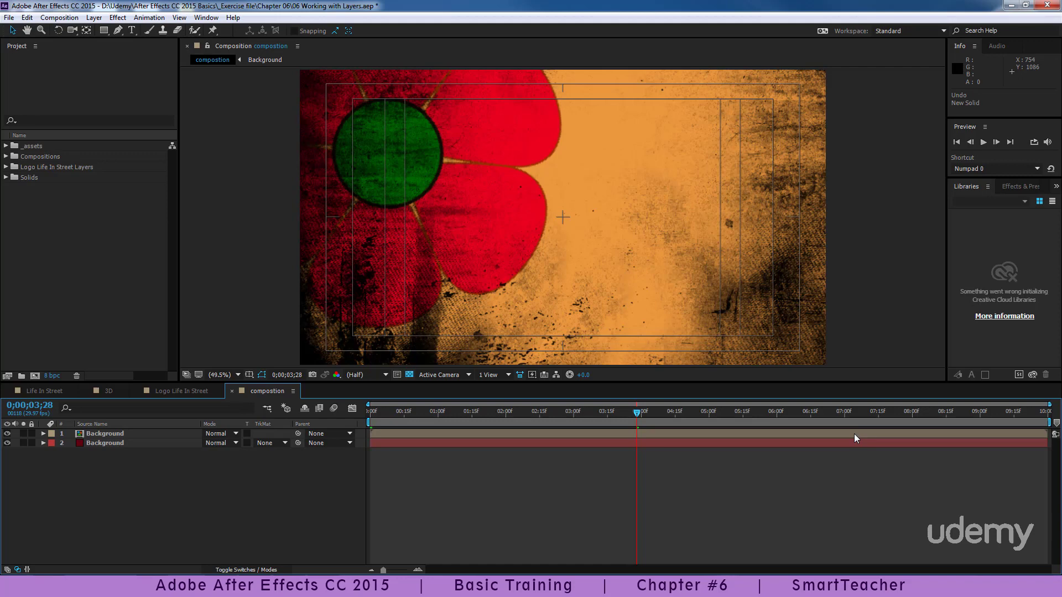
# Step: Set the upper Background layer's blending mode to Screen and hide the title/action-safe guides
pyautogui.click(854, 435)
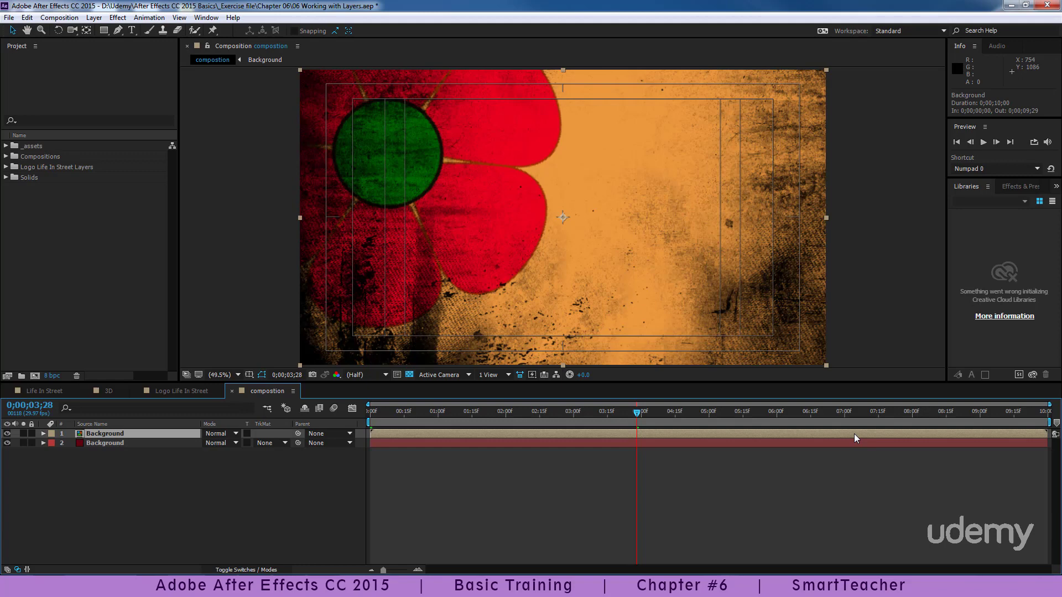
pyautogui.click(224, 433)
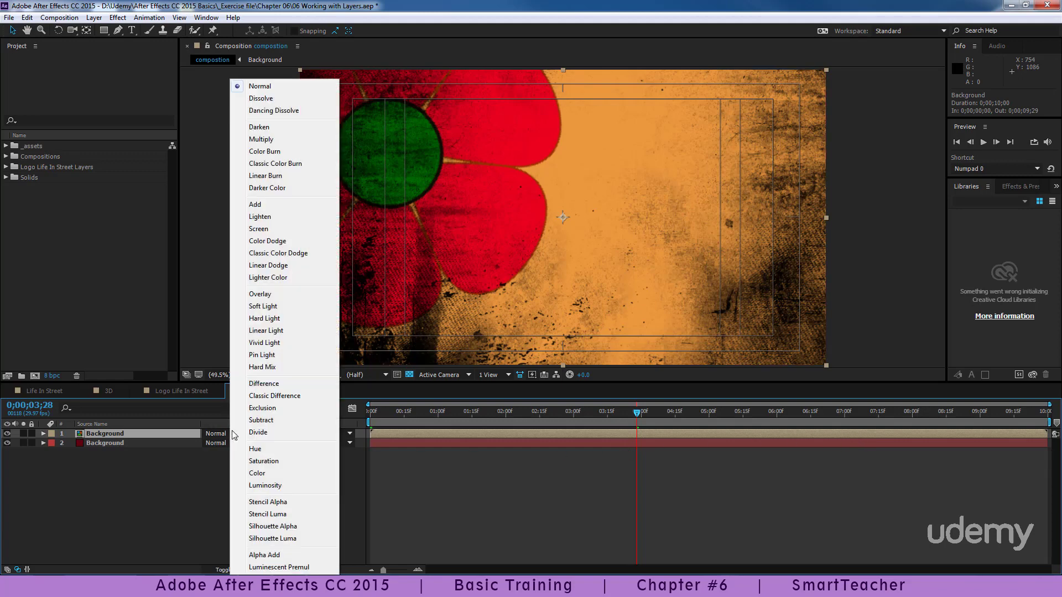
pyautogui.click(284, 228)
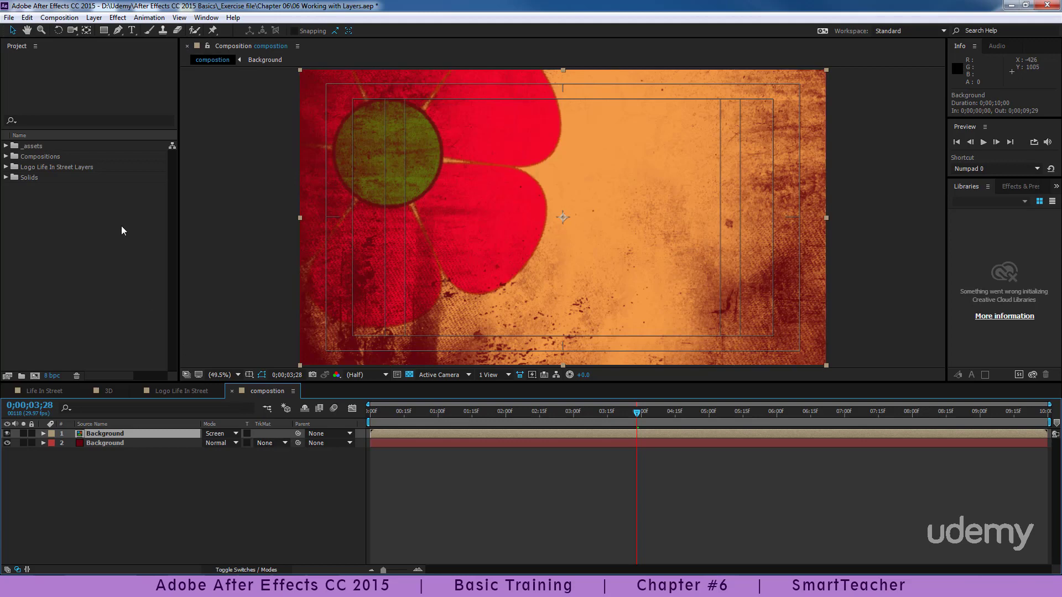
pyautogui.press("'")
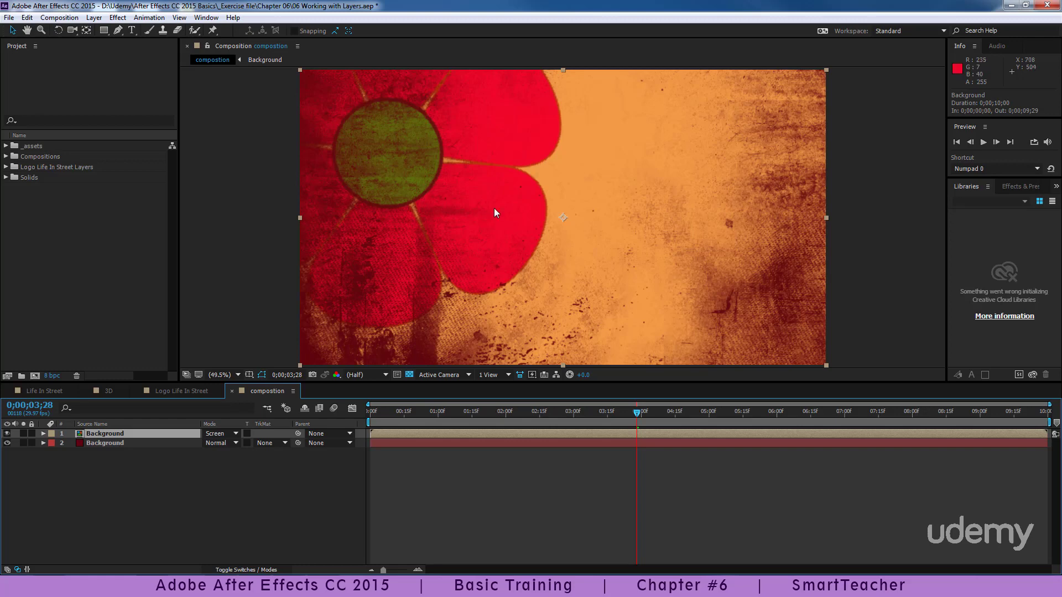
# Step: Add the Logo Life In Street composition as the top layer and scale it to 80%
pyautogui.click(5, 157)
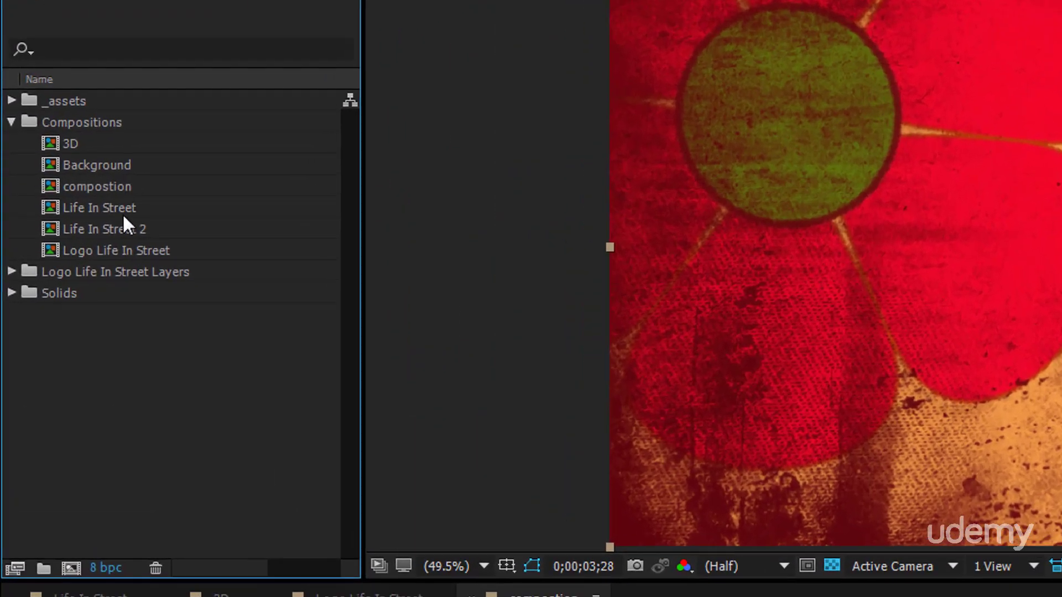
pyautogui.moveTo(97, 251); pyautogui.dragTo(180, 432)
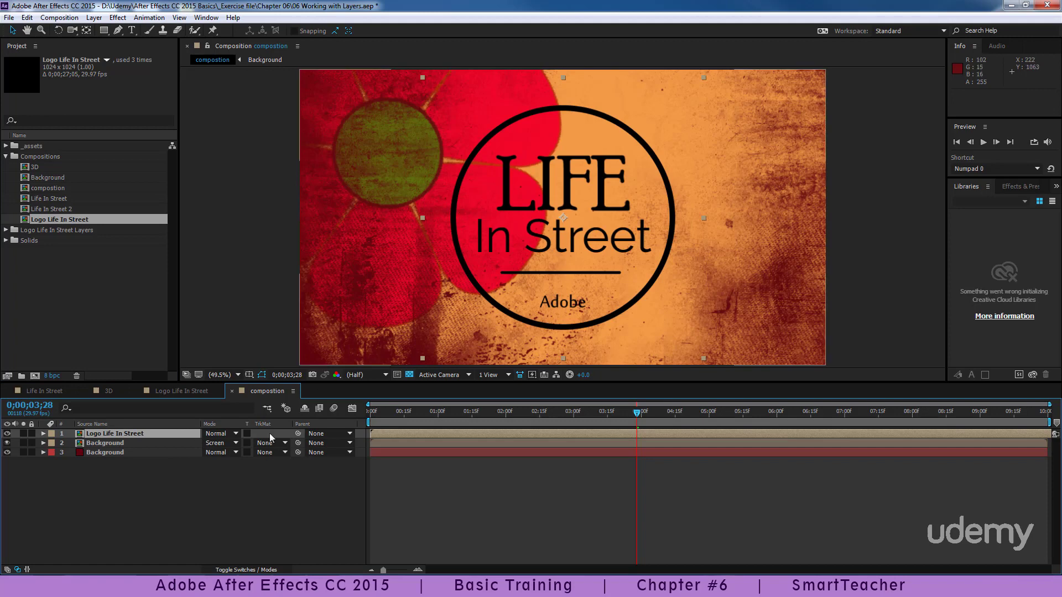
pyautogui.press('s')
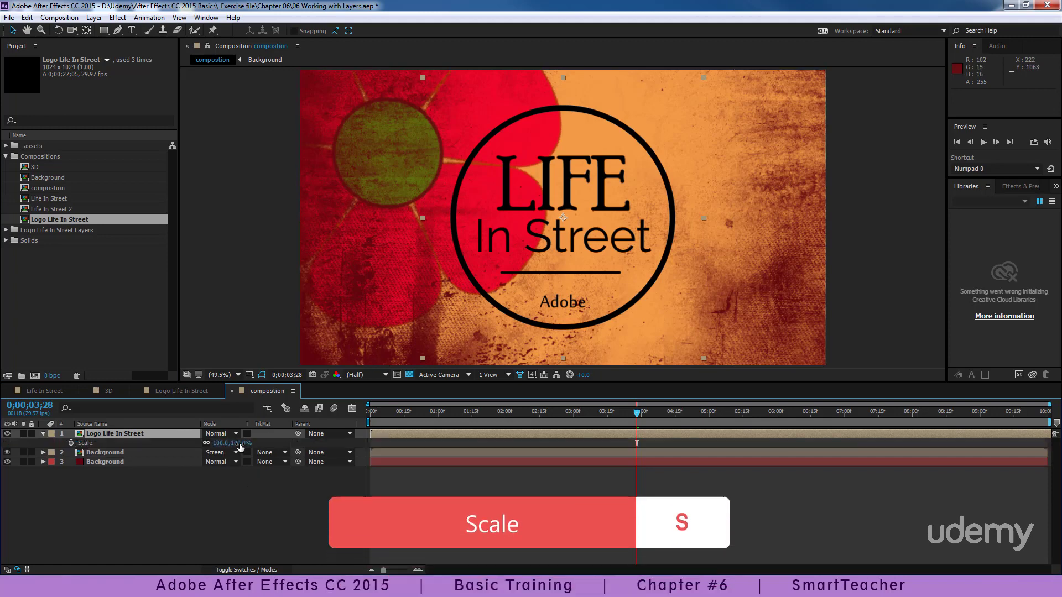
pyautogui.moveTo(236, 443); pyautogui.dragTo(228, 443)
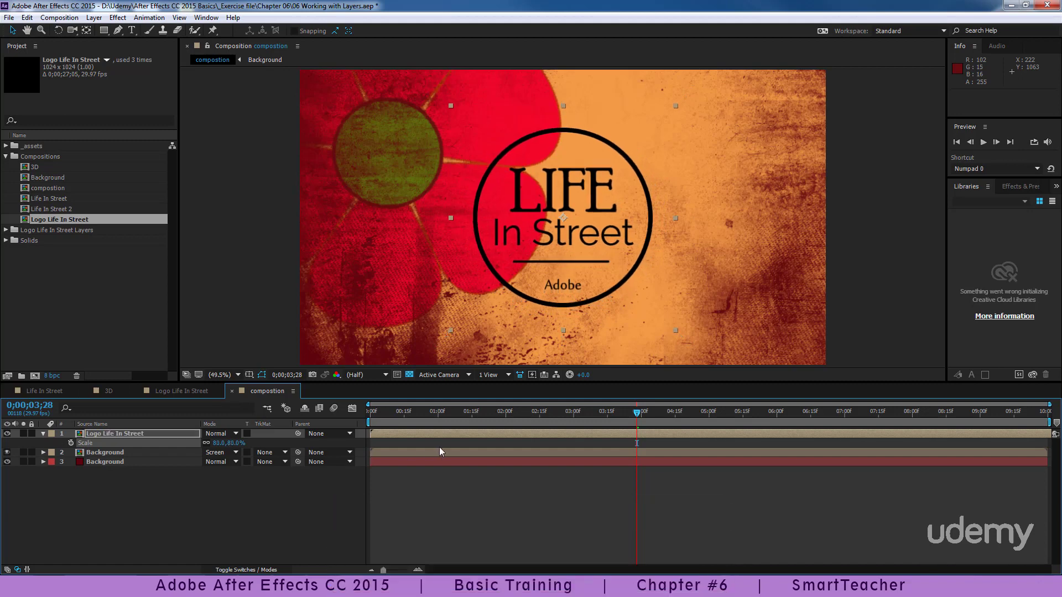
# Step: Preview the composition from its start and set a first Scale keyframe on the logo layer at 0;00;03;23
pyautogui.moveTo(396, 414); pyautogui.dragTo(366, 415)
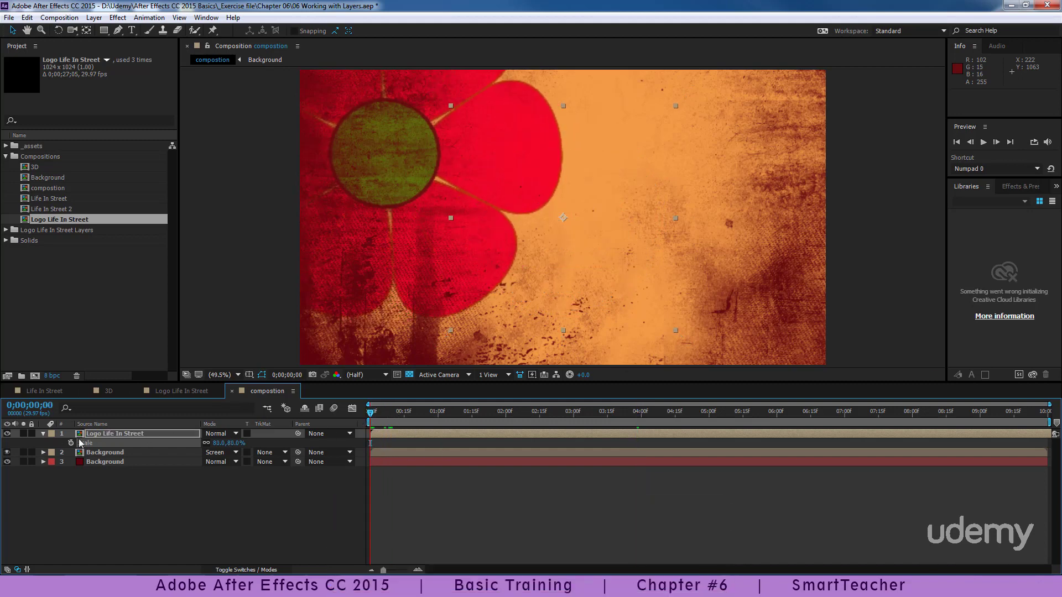
pyautogui.press('space')
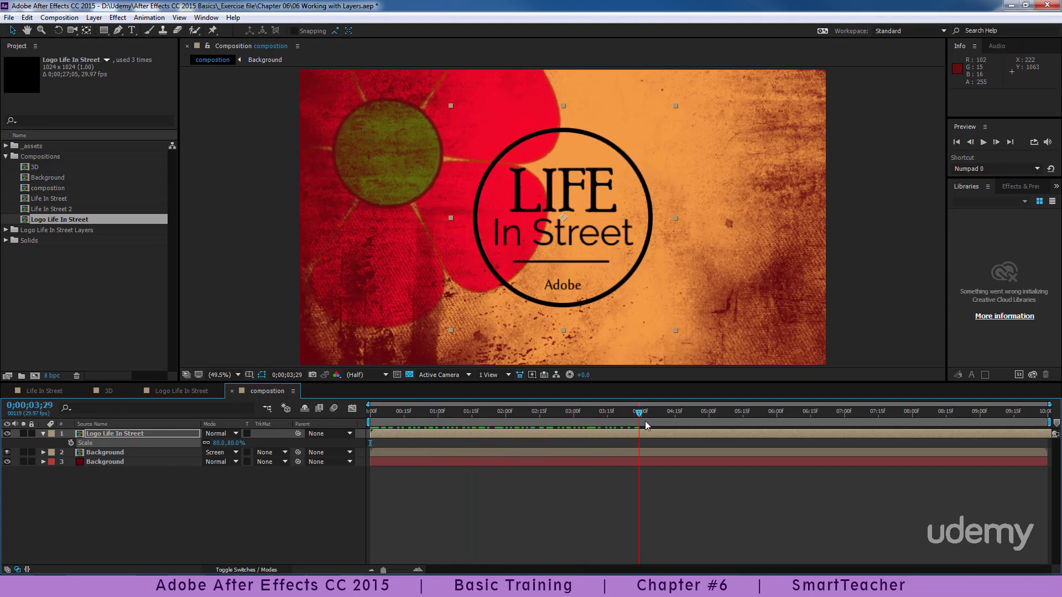
pyautogui.moveTo(637, 413); pyautogui.dragTo(625, 412)
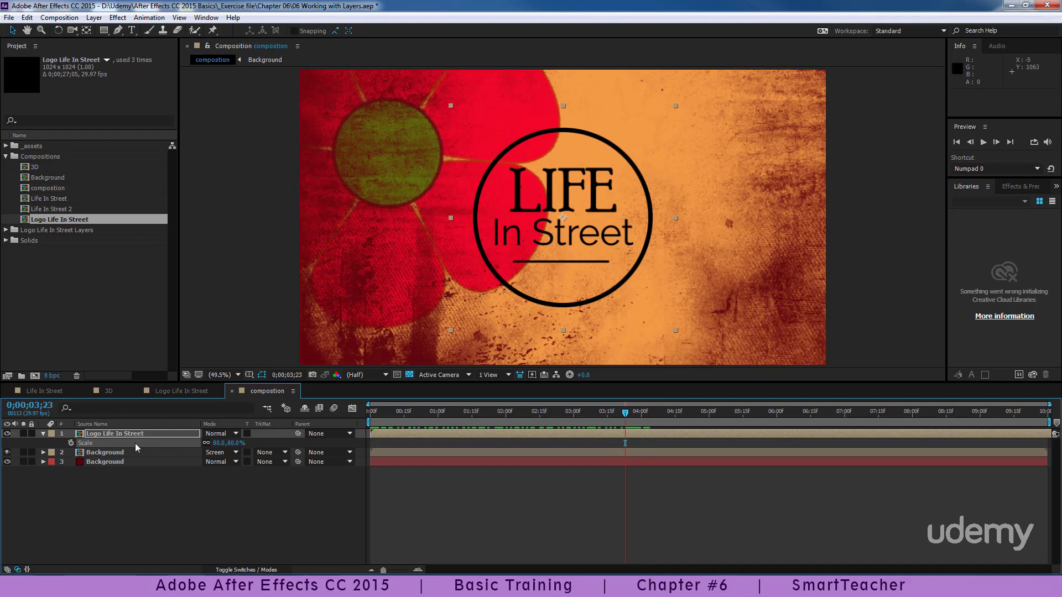
pyautogui.click(71, 443)
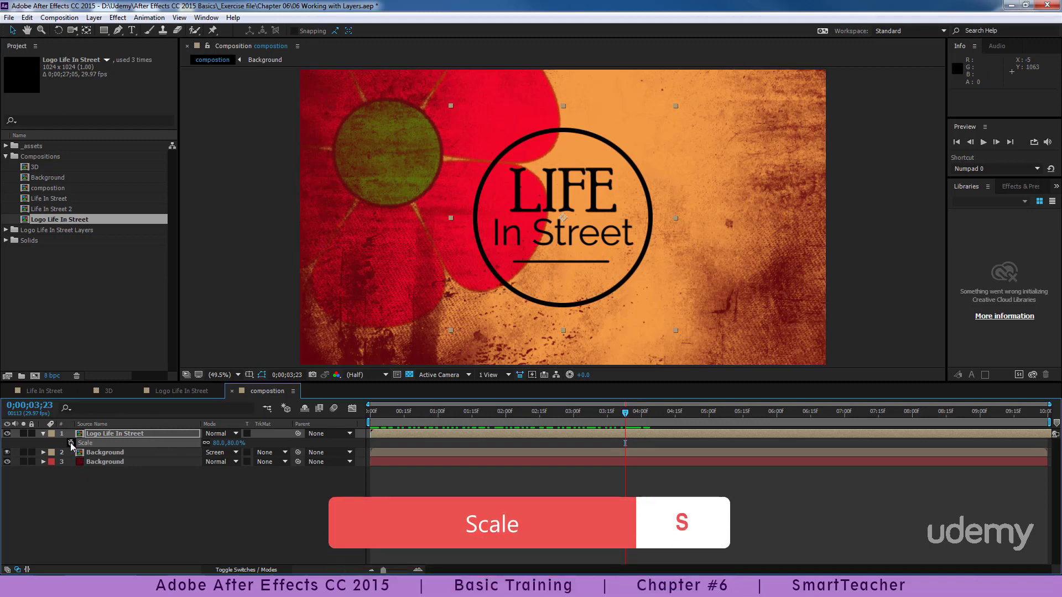
# Step: Add a 90% Scale keyframe to the logo layer at the end of the composition, 0;00;09;29
pyautogui.moveTo(992, 416); pyautogui.dragTo(1057, 419)
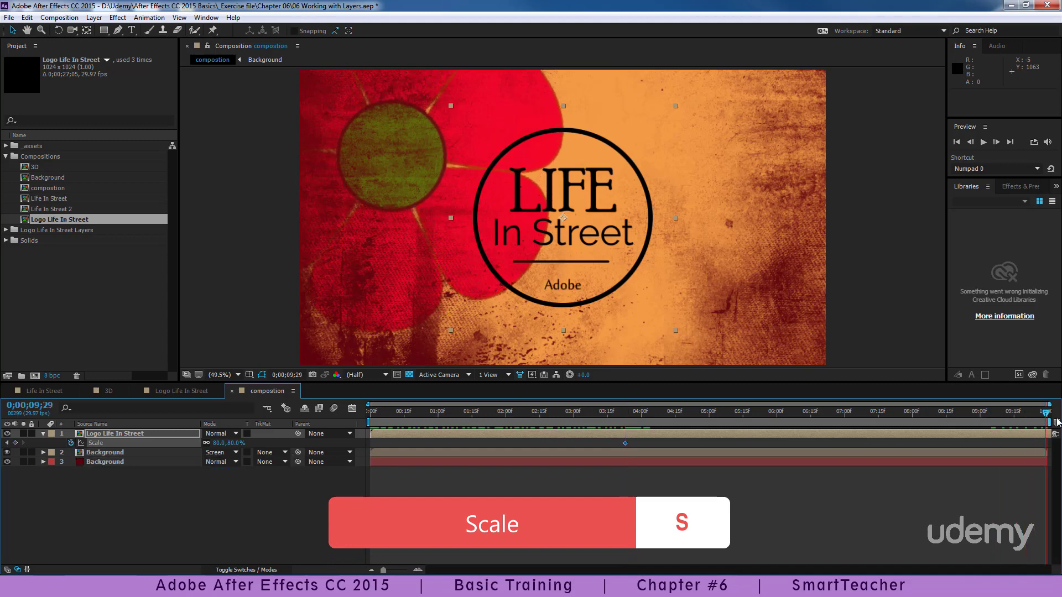
pyautogui.click(235, 443)
pyautogui.write('90')
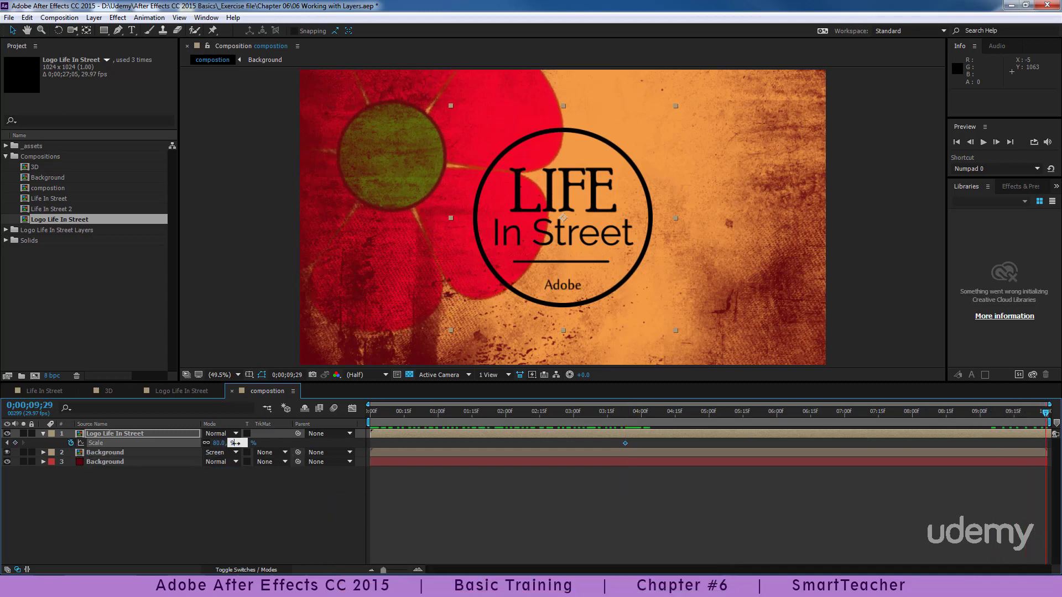
pyautogui.press('Return')
pyautogui.click(643, 522)
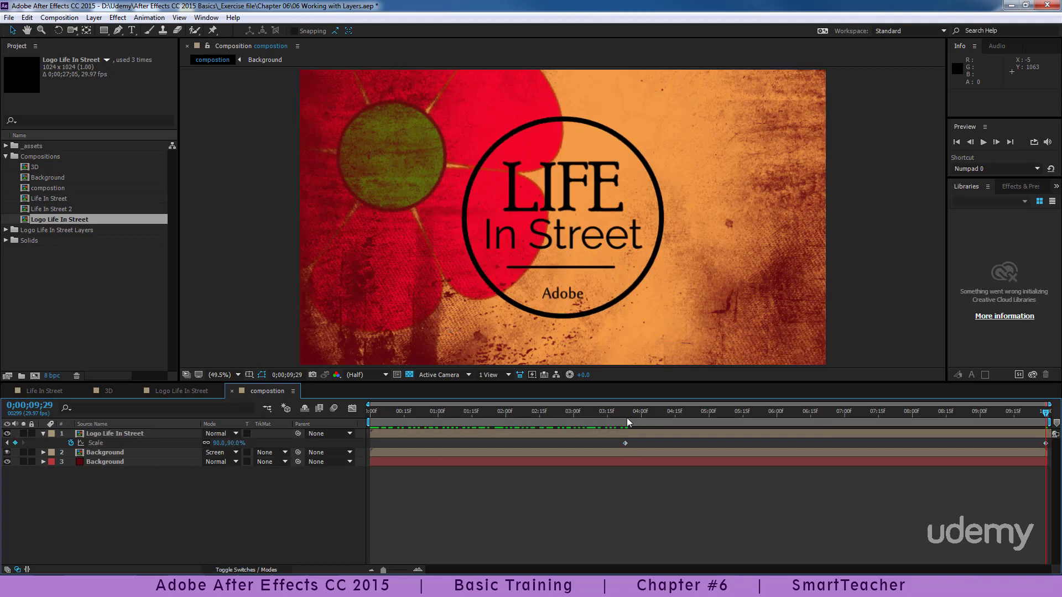
# Step: Play the composition from its start to check the logo's scale animation, and park the playhead at 0;00;01;10
pyautogui.moveTo(628, 412); pyautogui.dragTo(677, 412)
pyautogui.press('space')
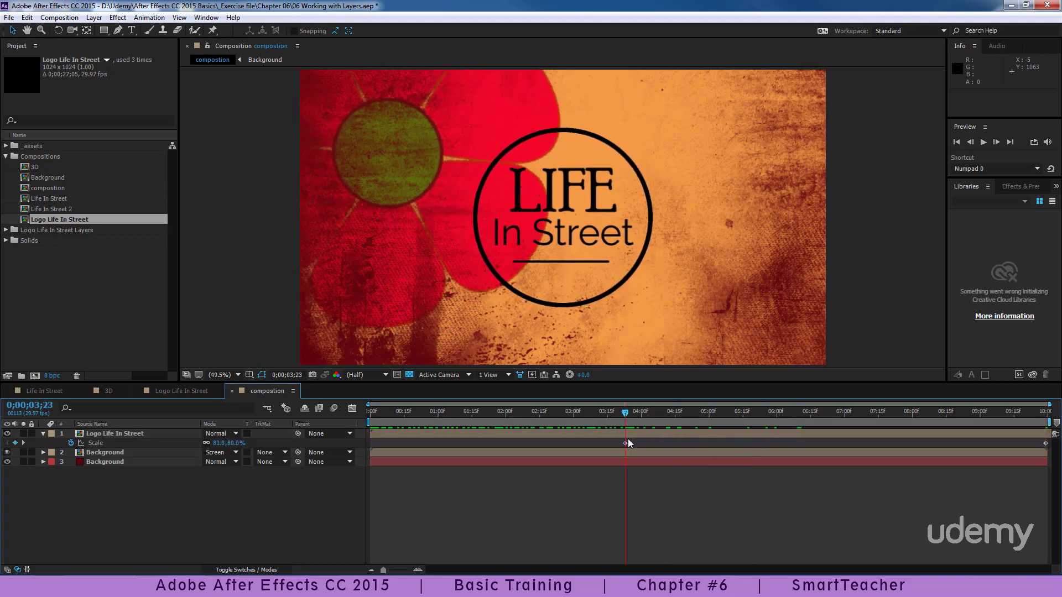
pyautogui.press('space')
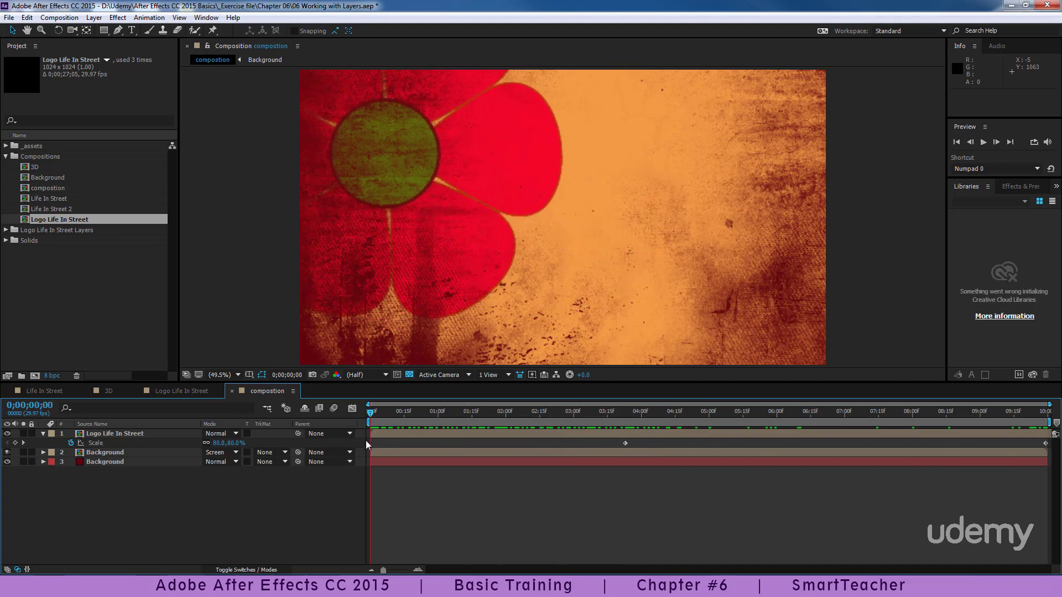
pyautogui.click(983, 143)
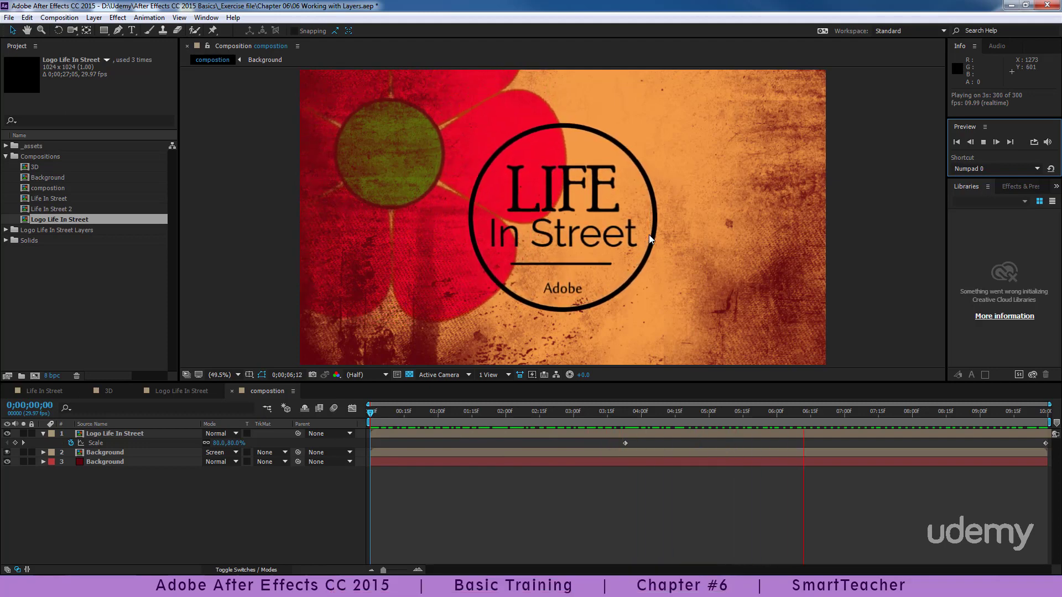
pyautogui.click(709, 413)
pyautogui.click(461, 413)
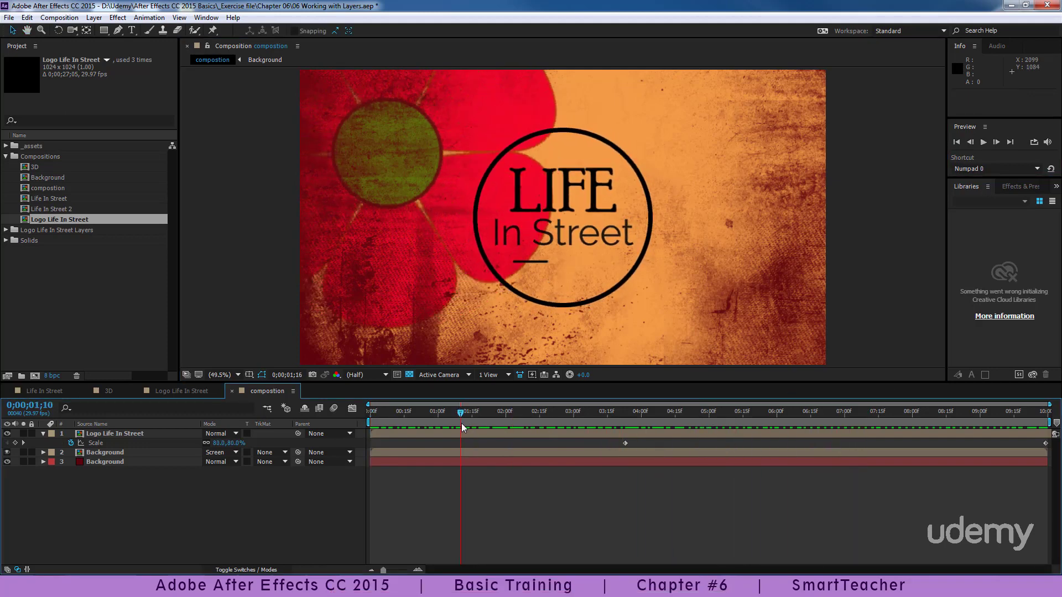
# Step: Expand the logo layer's full Transform group and select its Scale property
pyautogui.click(43, 434)
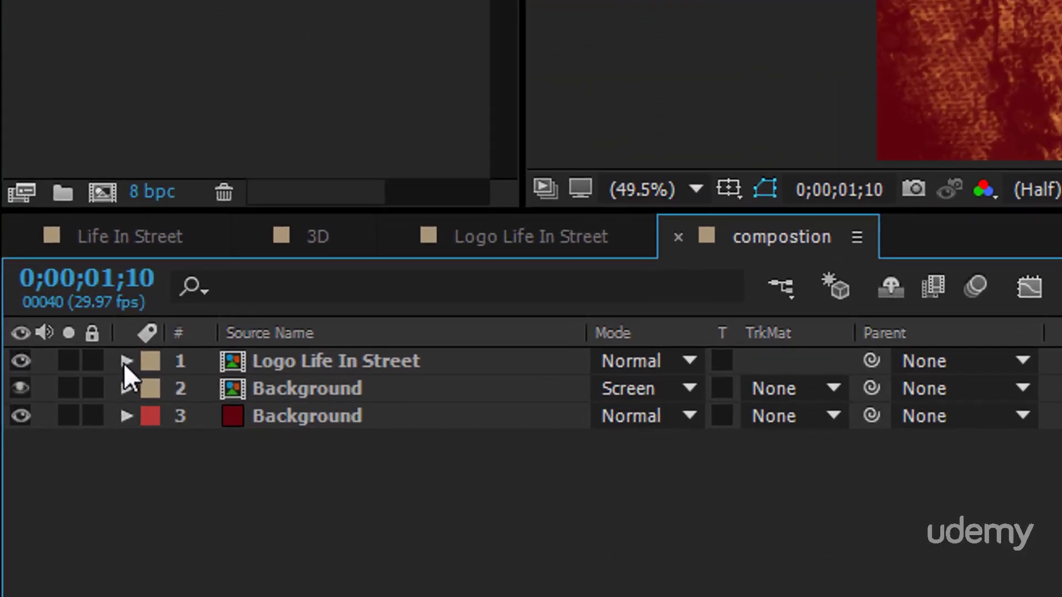
pyautogui.click(126, 362)
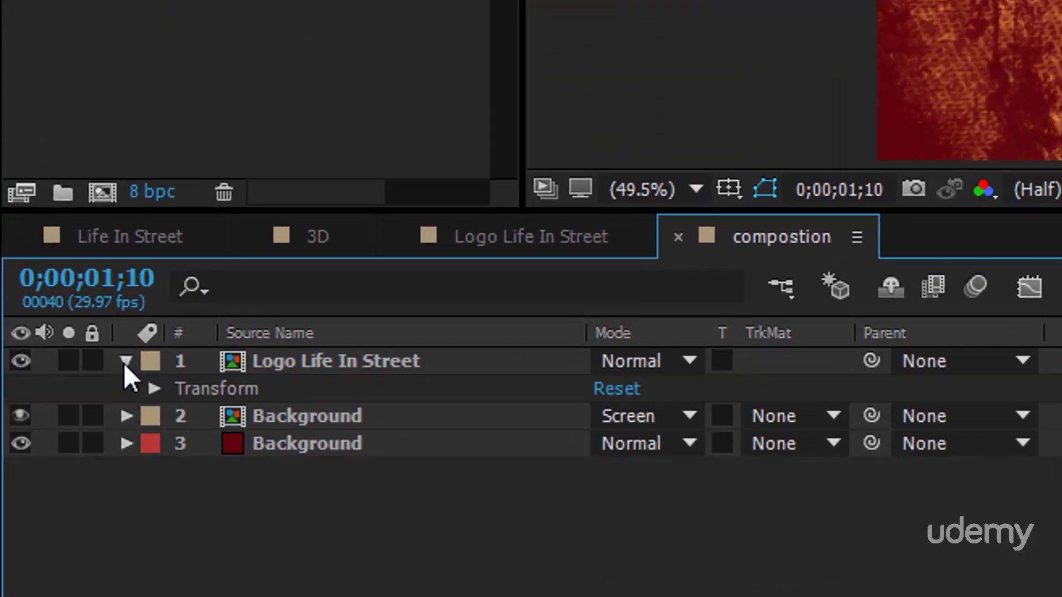
pyautogui.click(228, 394)
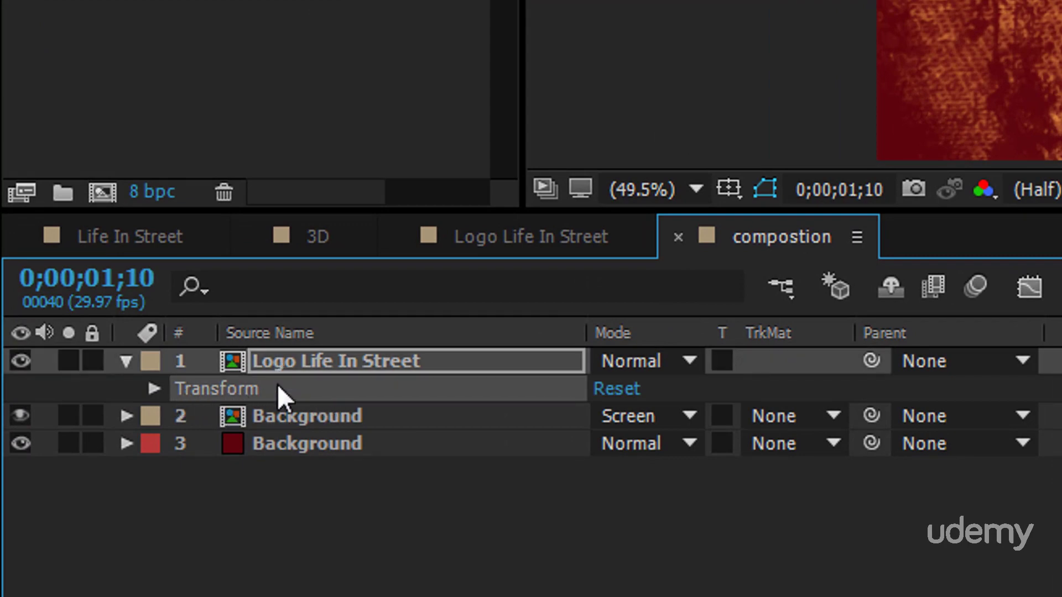
pyautogui.click(154, 389)
pyautogui.click(321, 474)
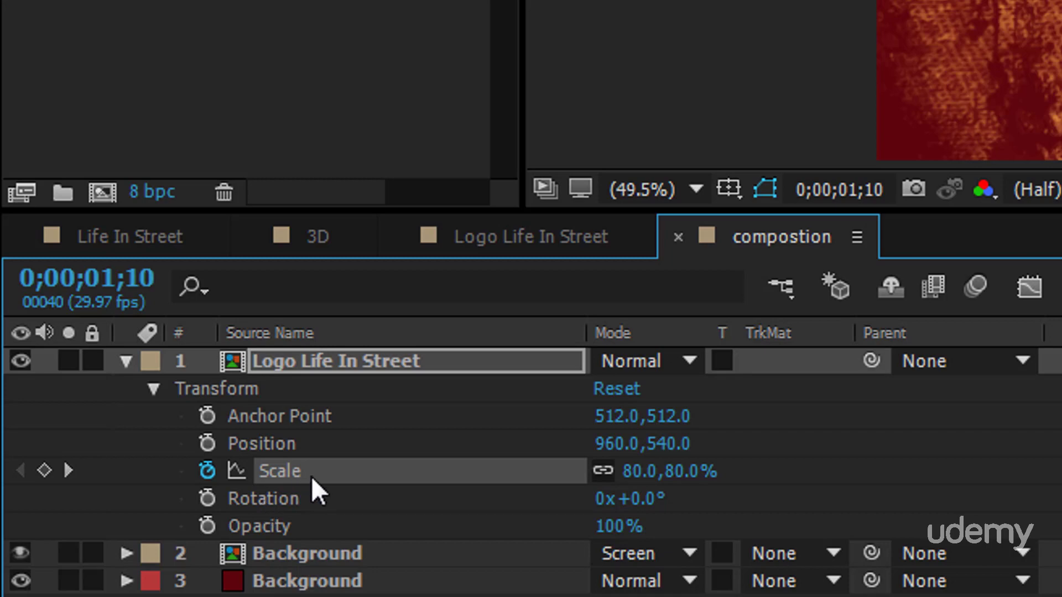
# Step: Show only the logo layer's Rotation, only its Scale, and only its Opacity, one after another
pyautogui.press('r')
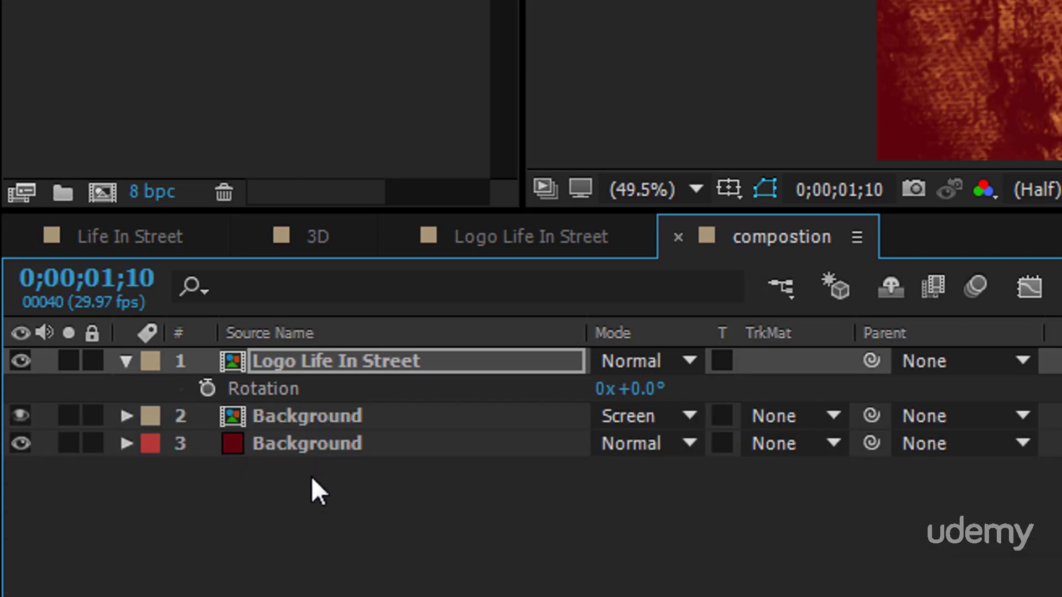
pyautogui.press('s')
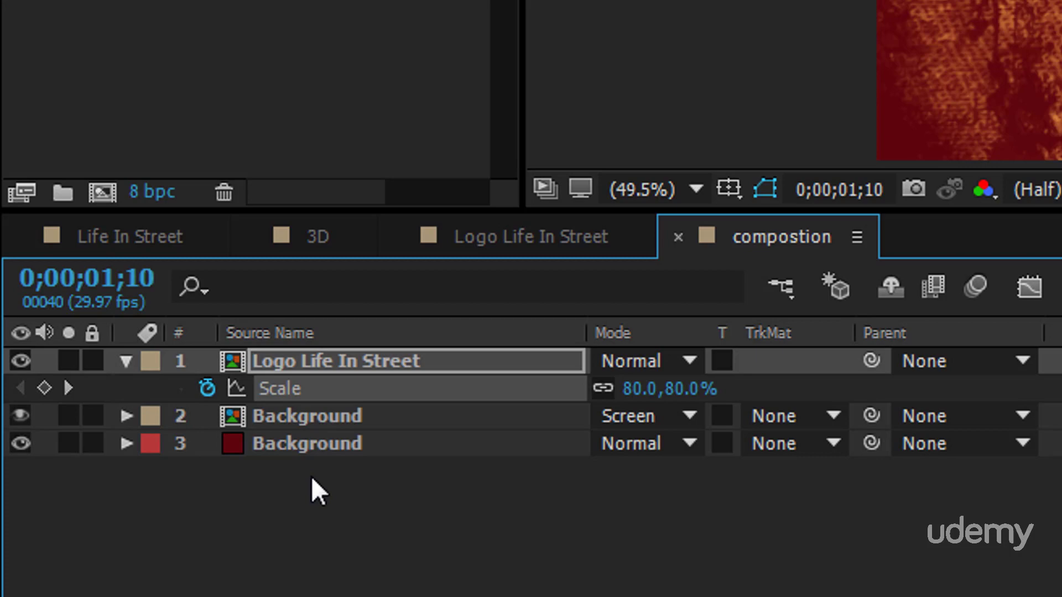
pyautogui.press('t')
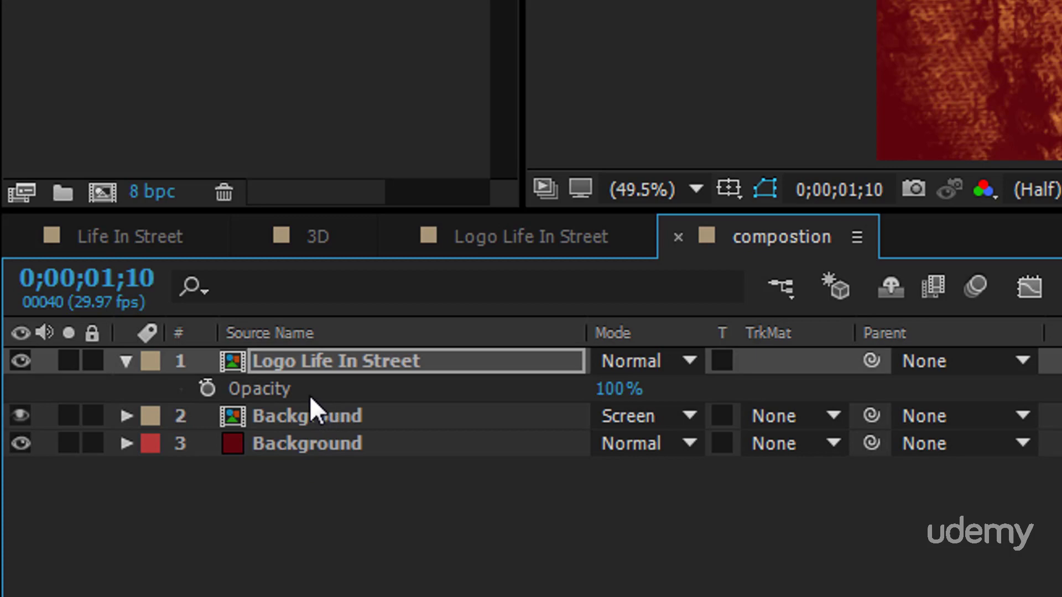
# Step: Collapse and reopen the logo layer to list all its Transform properties, and select Anchor Point
pyautogui.click(131, 360)
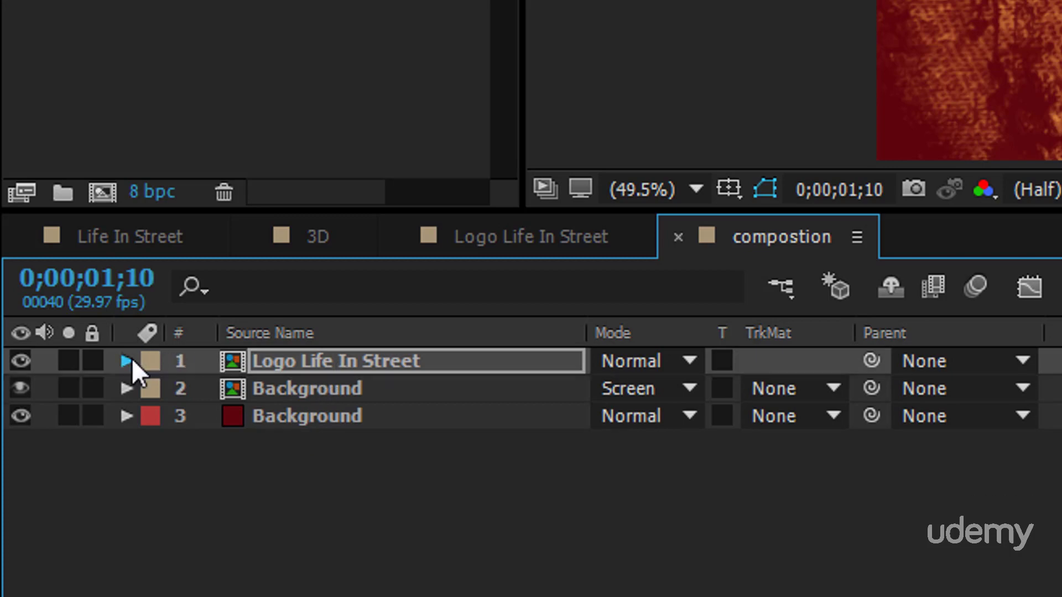
pyautogui.click(131, 360)
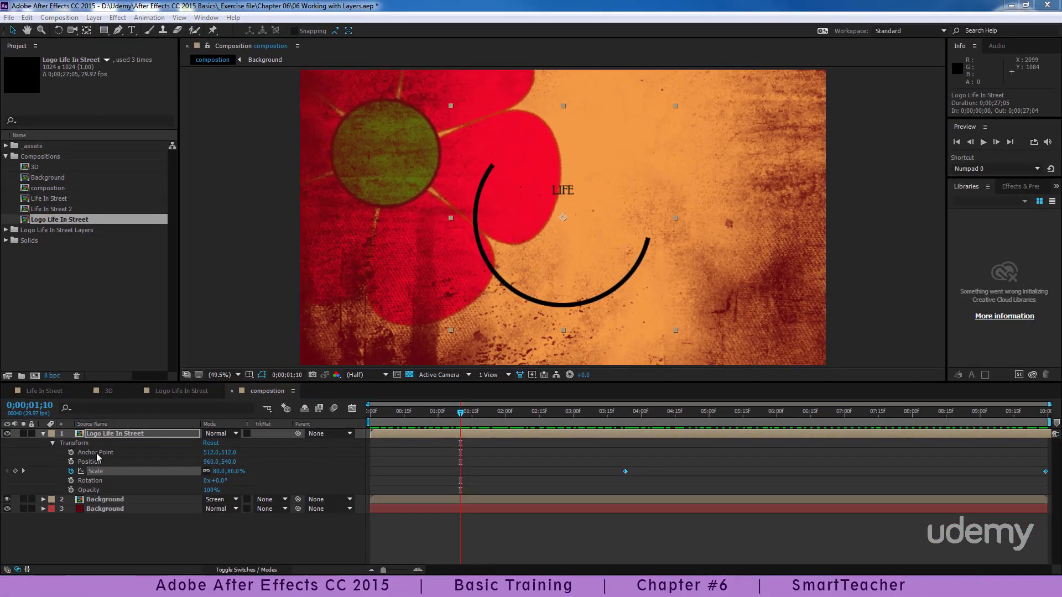
pyautogui.click(96, 454)
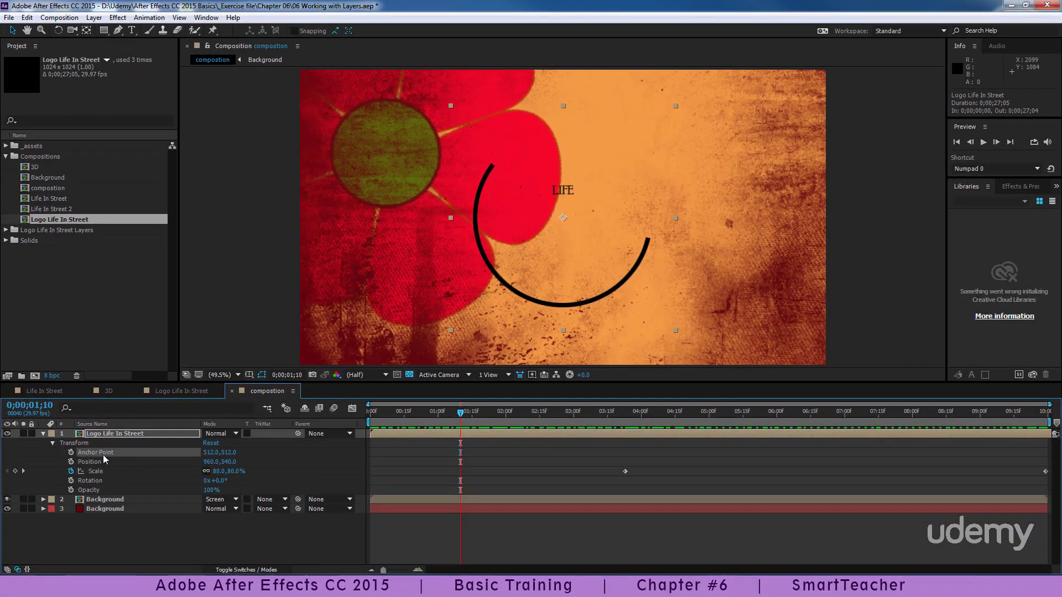
# Step: Open the nested Background composition and select the flower image layer to view its anchor point
pyautogui.doubleClick(105, 501)
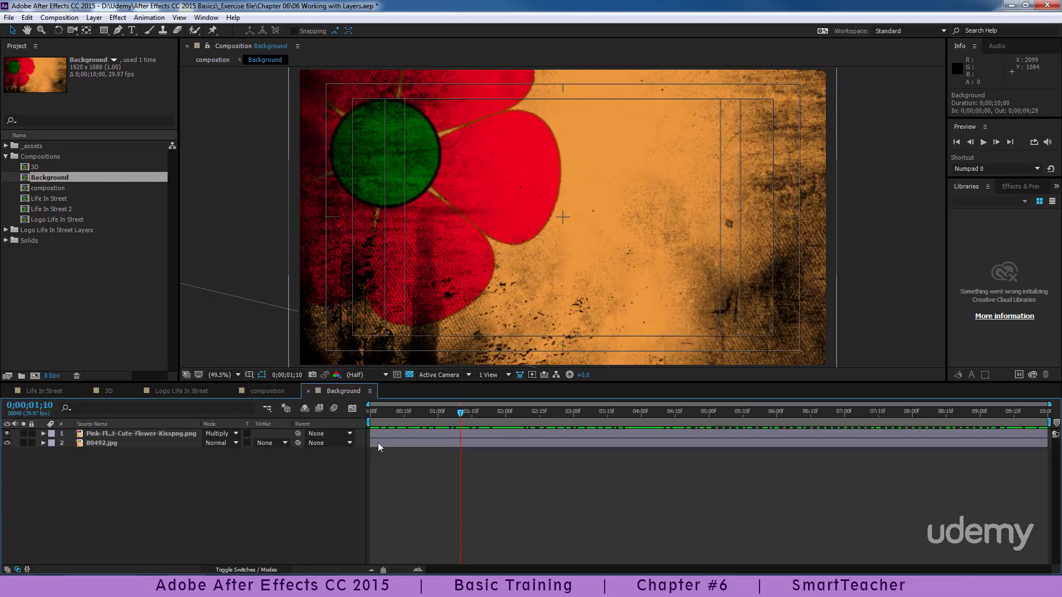
pyautogui.click(108, 434)
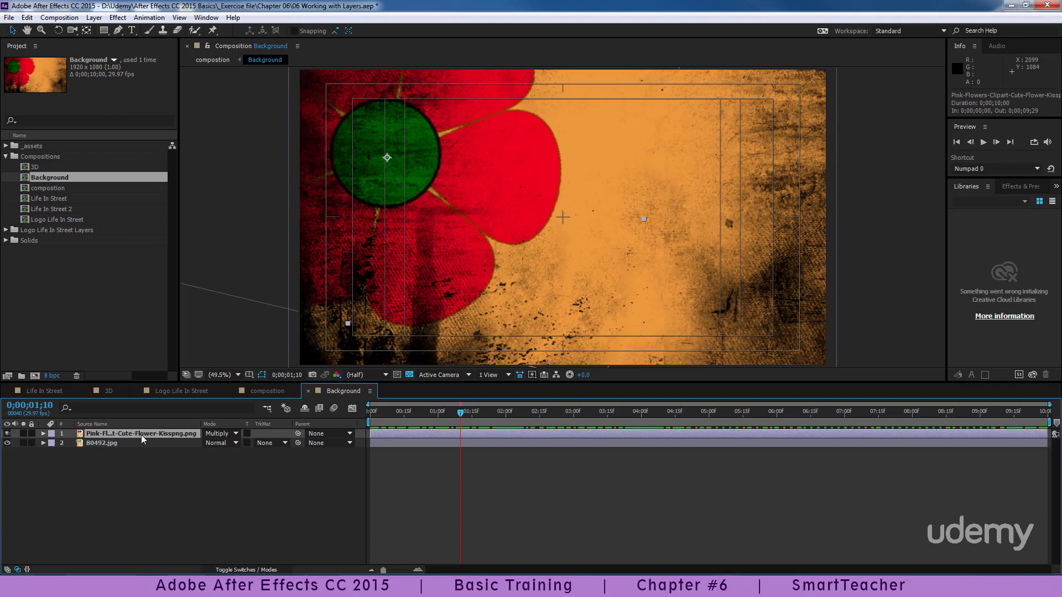
pyautogui.click(387, 159)
pyautogui.click(185, 288)
# Step: Draw a square outline around the centre of the Background composition with the Rectangle tool on a new shape layer
pyautogui.click(103, 31)
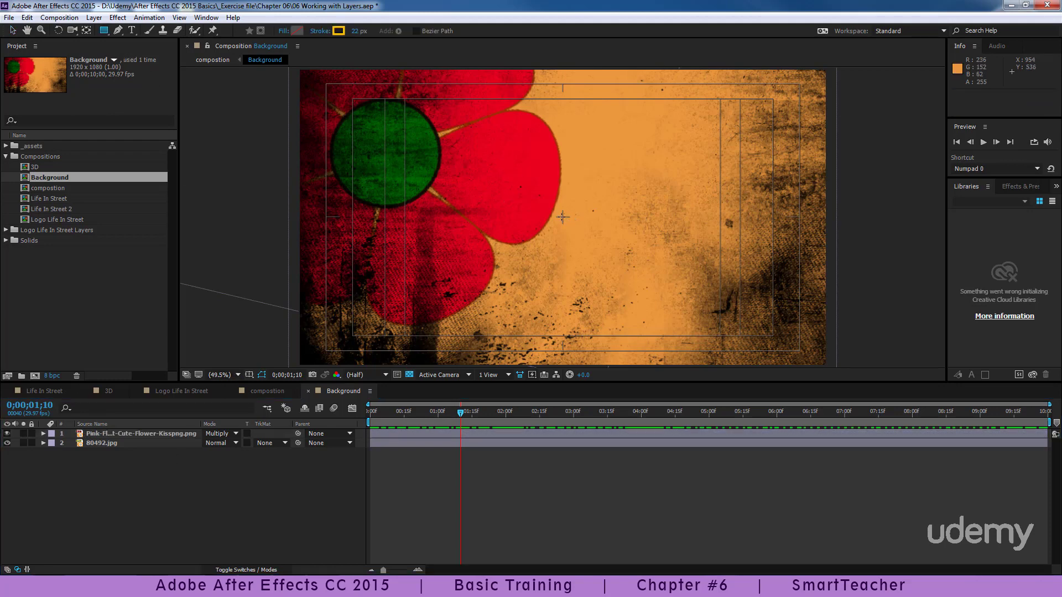
pyautogui.moveTo(562, 216); pyautogui.dragTo(632, 287)
pyautogui.click(201, 500)
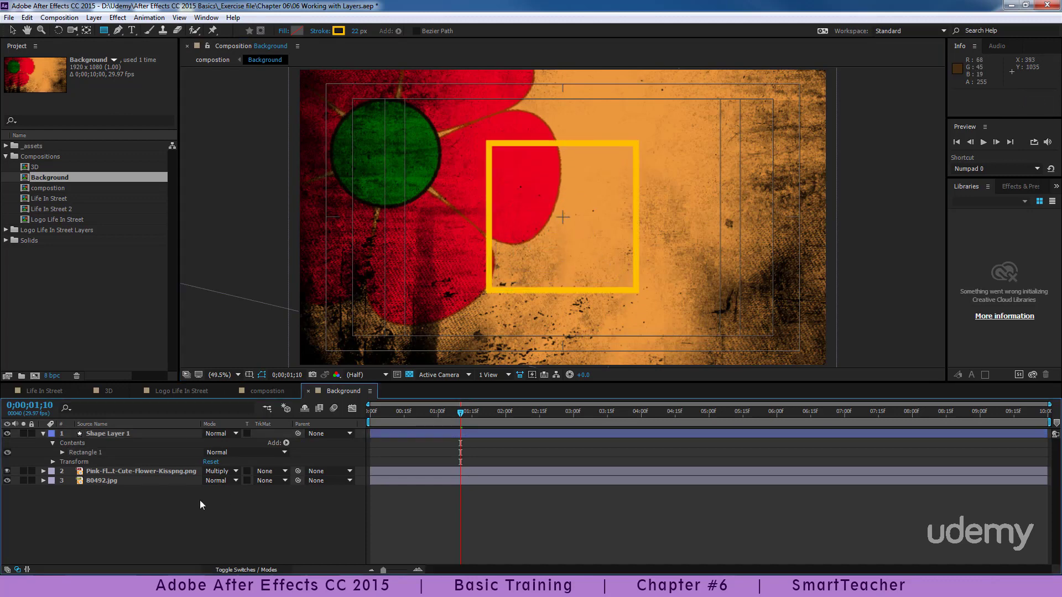
# Step: Change the square's stroke colour to white (FFFFFF)
pyautogui.click(145, 433)
pyautogui.click(338, 30)
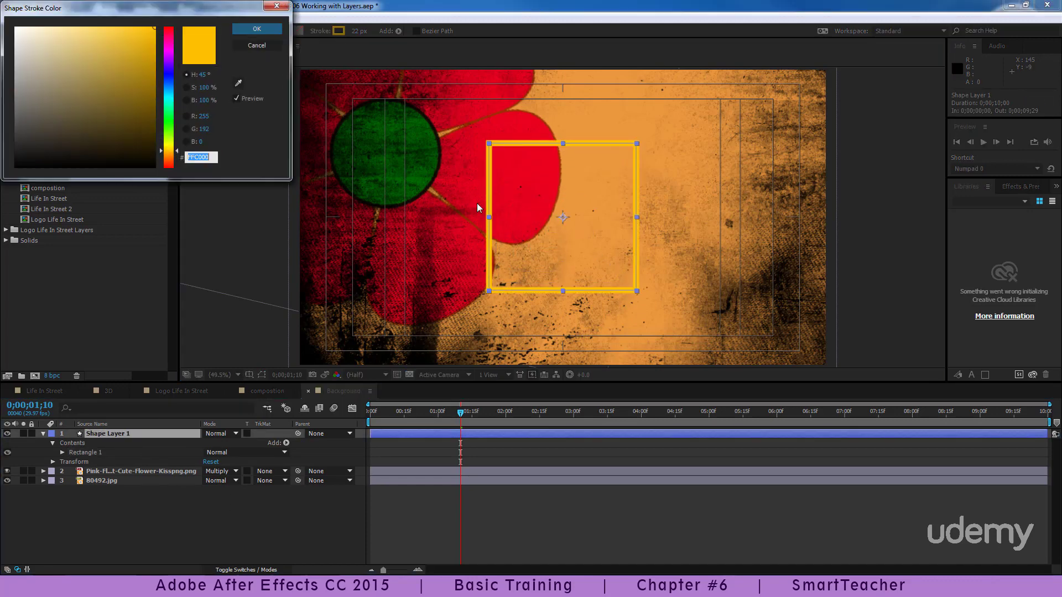
pyautogui.click(18, 30)
pyautogui.click(257, 29)
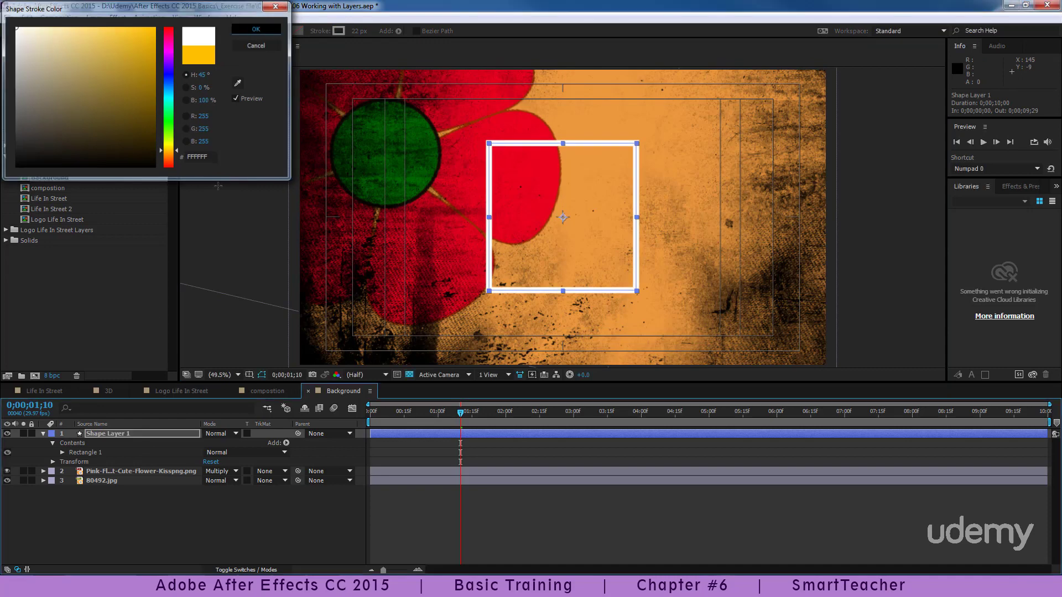
pyautogui.click(138, 519)
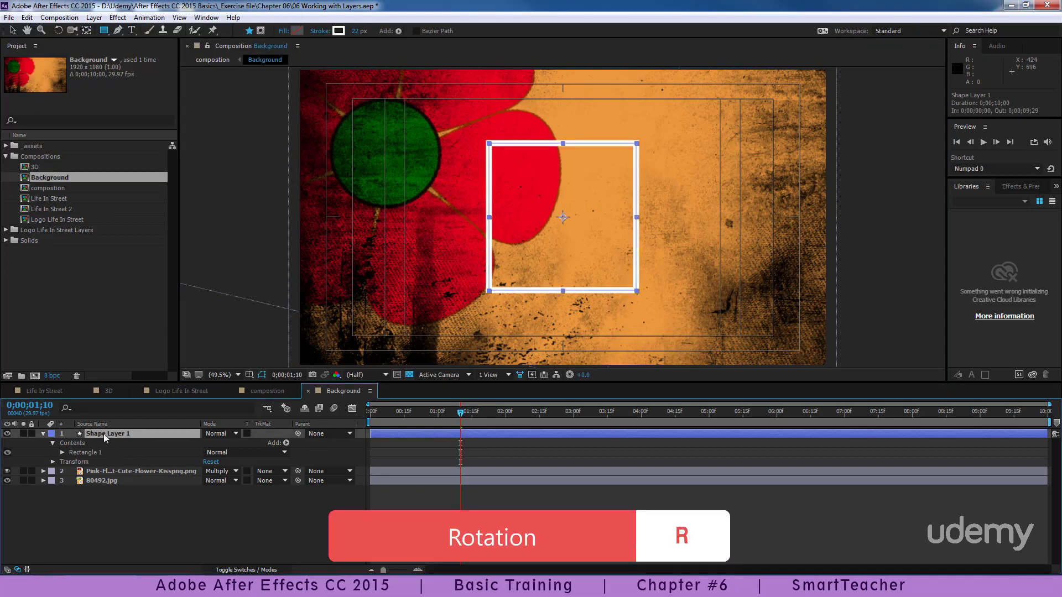
# Step: Show only the shape layer's Rotation property and rotate the square to 129° around its centre
pyautogui.press('r')
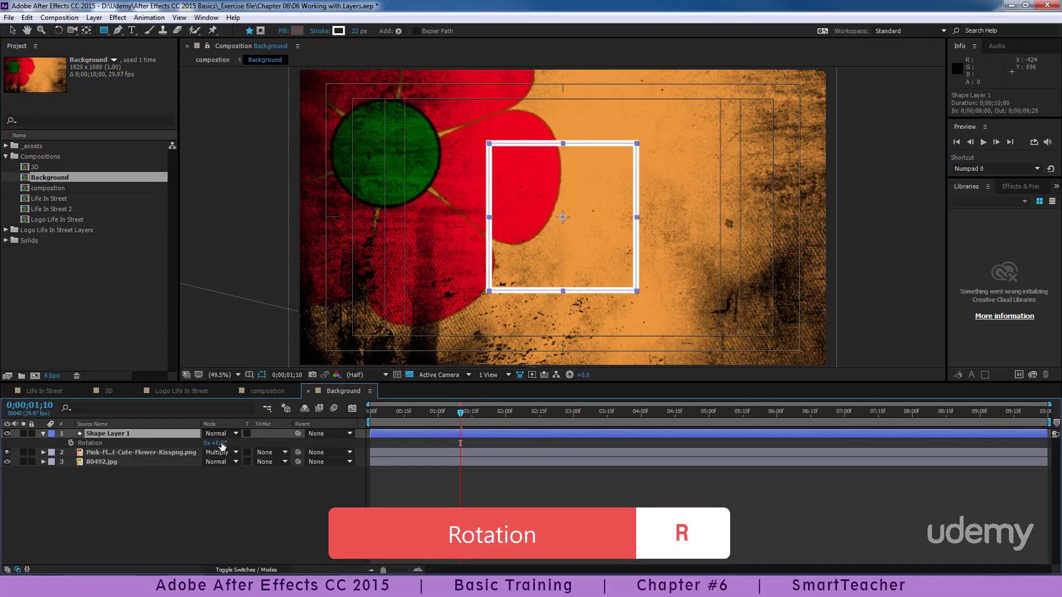
pyautogui.moveTo(224, 443); pyautogui.dragTo(300, 452)
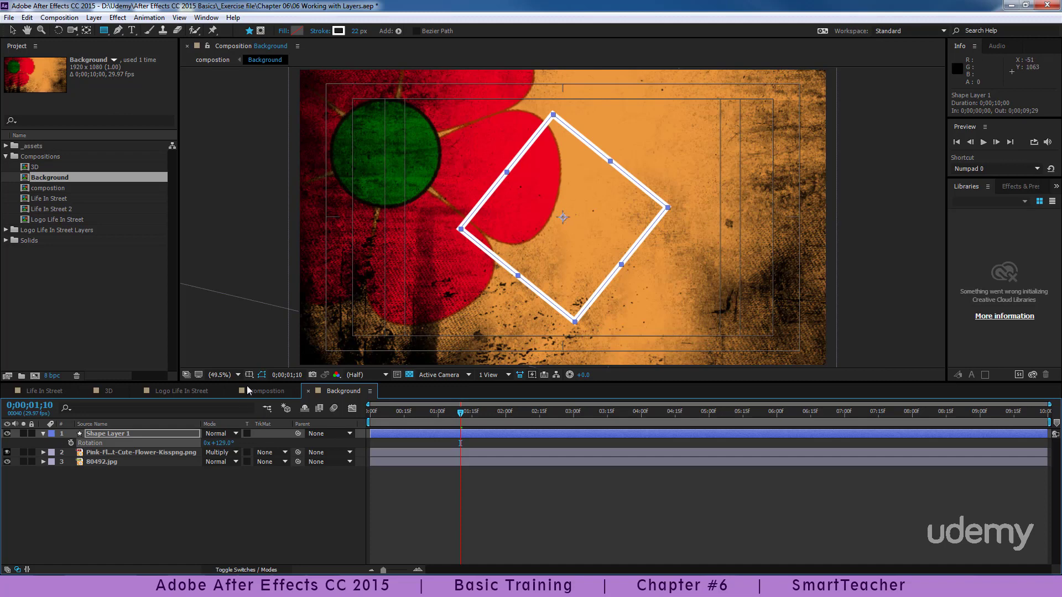
pyautogui.click(224, 444)
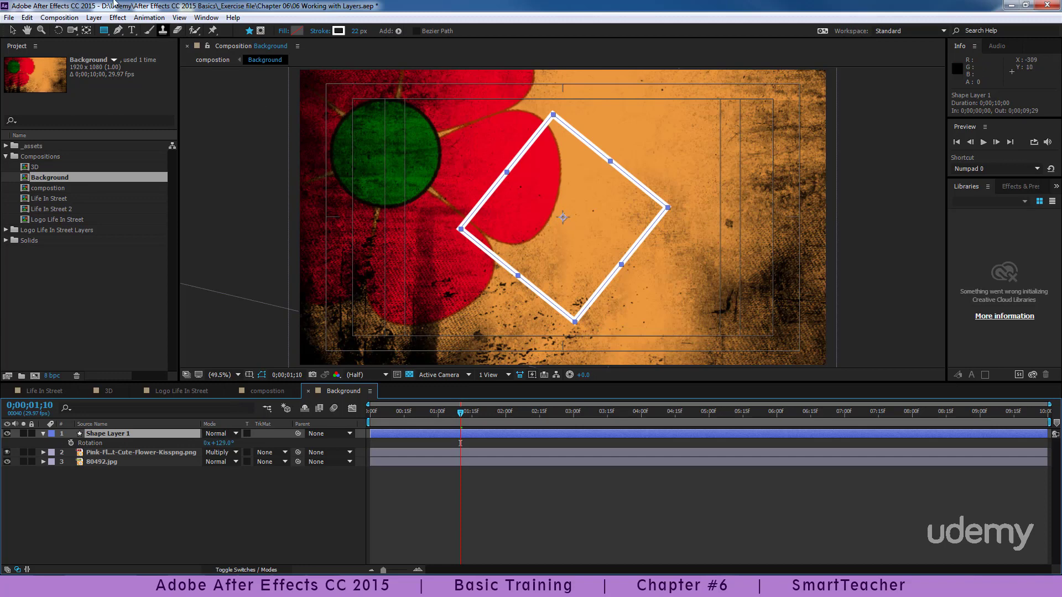
# Step: Move the square's anchor point beside its left corner with the Pan Behind tool and try rotating the square around it
pyautogui.press('y')
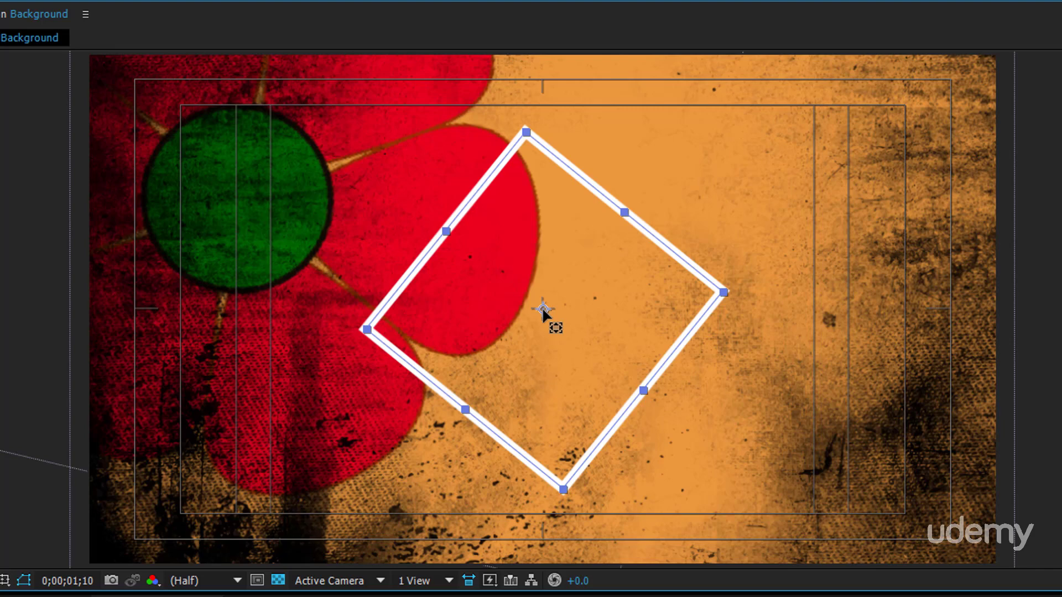
pyautogui.moveTo(543, 312); pyautogui.dragTo(360, 331)
pyautogui.press('r')
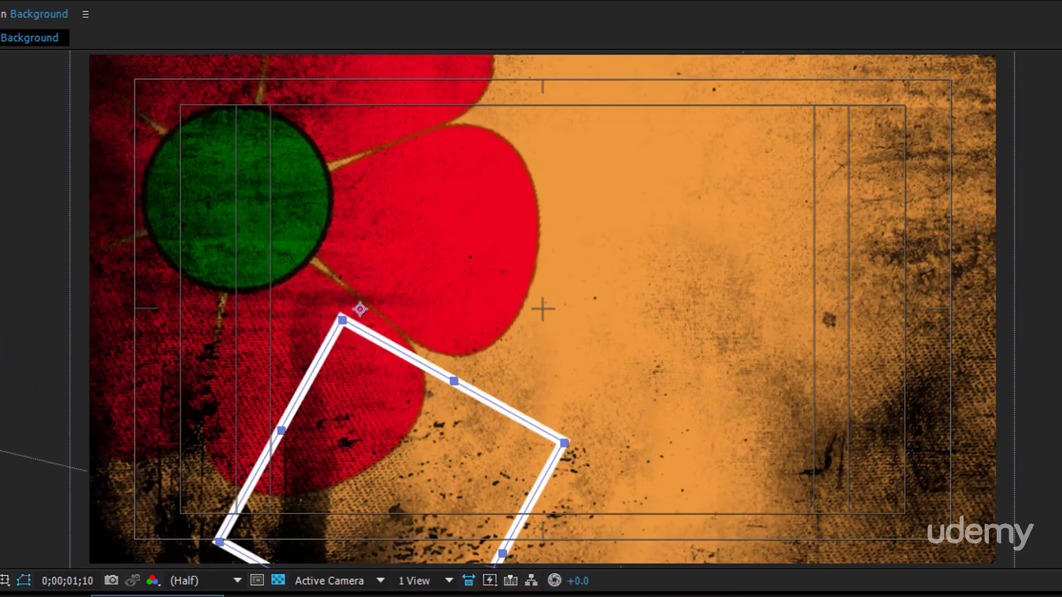
pyautogui.moveTo(222, 443); pyautogui.dragTo(296, 442)
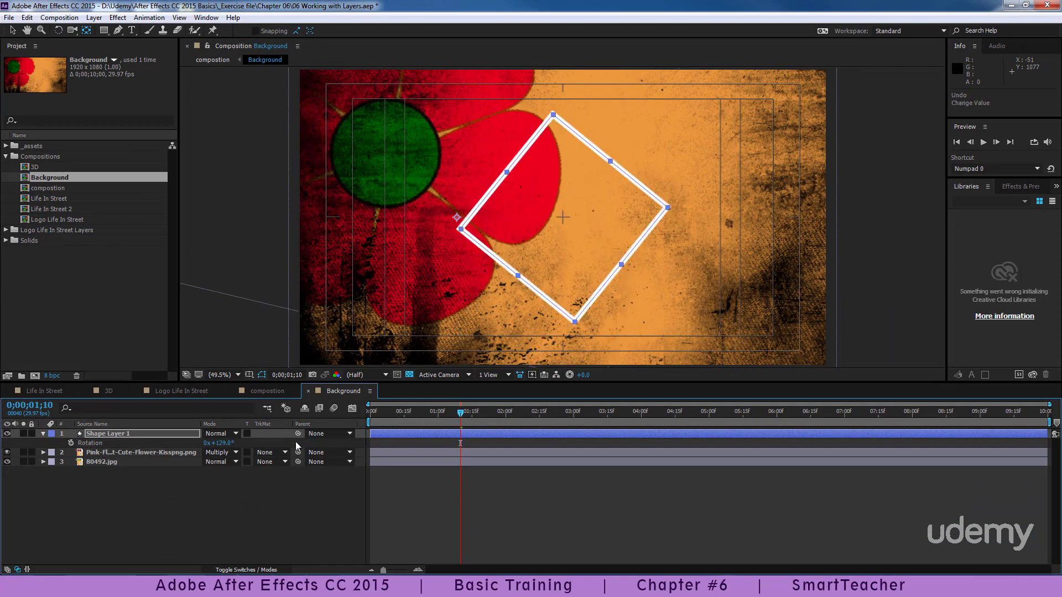
# Step: Recentre the square's anchor point and delete the shape layer
pyautogui.hotkey('ctrl', 'alt', 'Home')
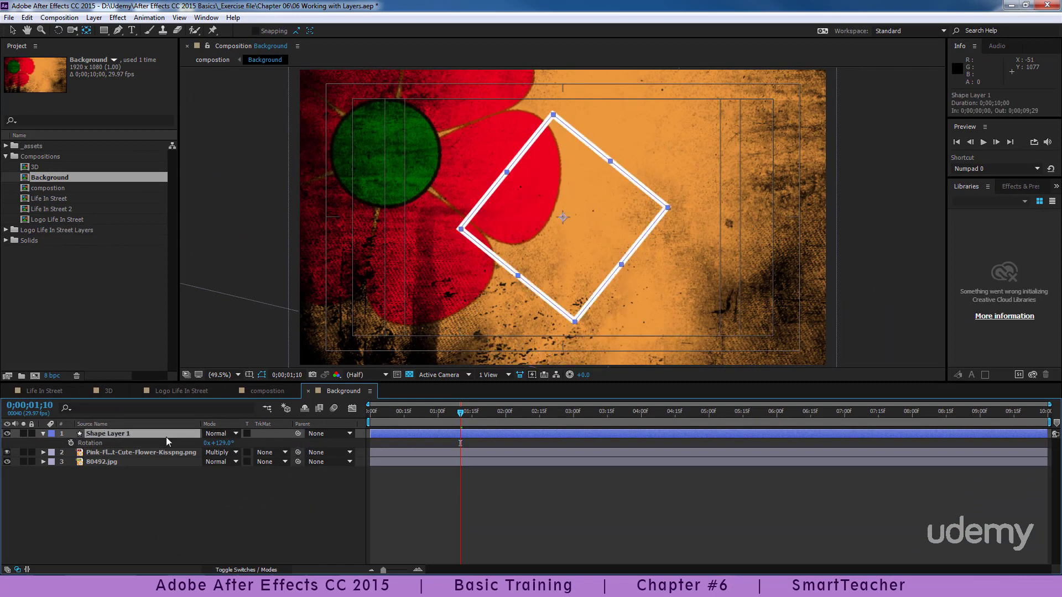
pyautogui.press('Delete')
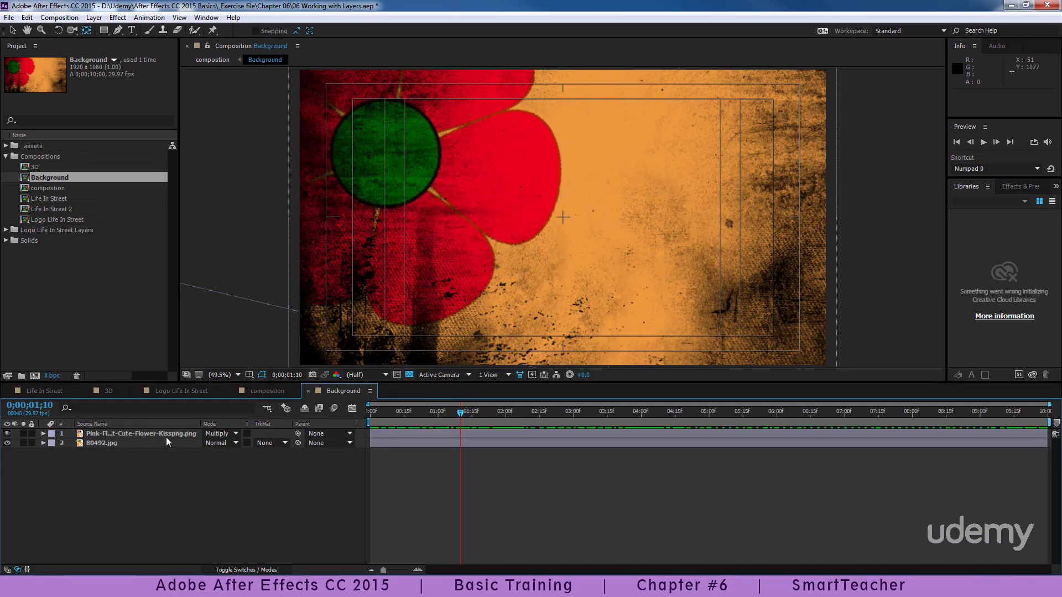
# Step: Close the Background composition, duplicate the dark red Background solid, and move the copy above all other layers
pyautogui.hotkey('ctrl', 'w')
pyautogui.click(134, 454)
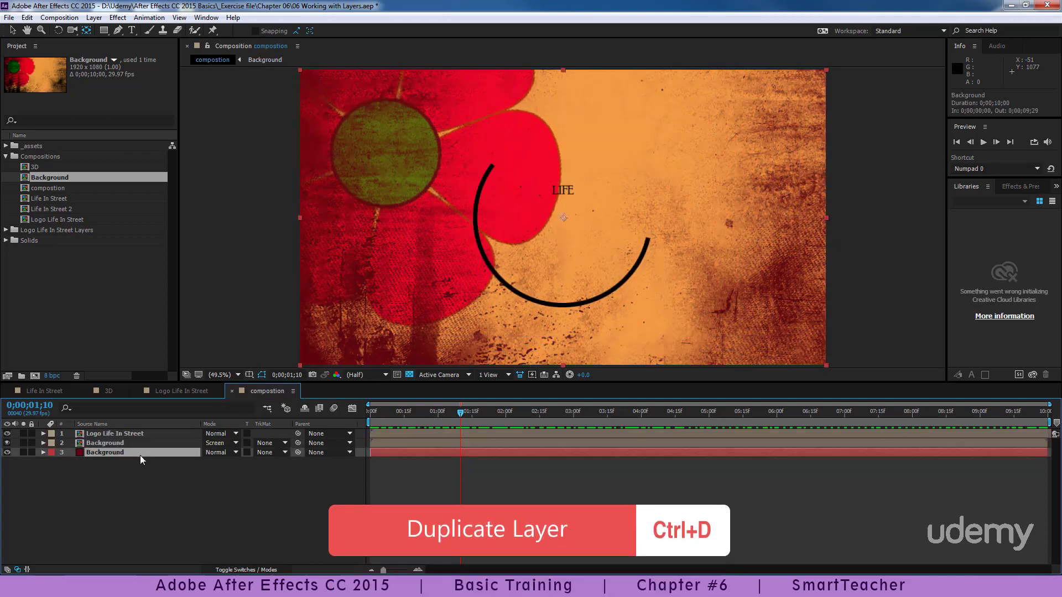
pyautogui.hotkey('ctrl', 'd')
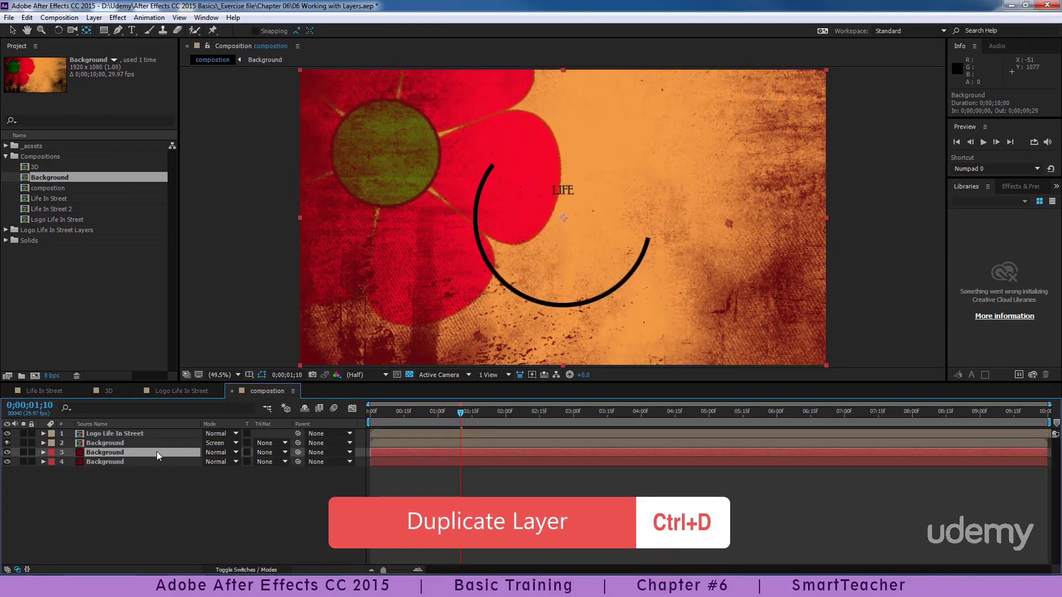
pyautogui.moveTo(157, 452); pyautogui.dragTo(156, 431)
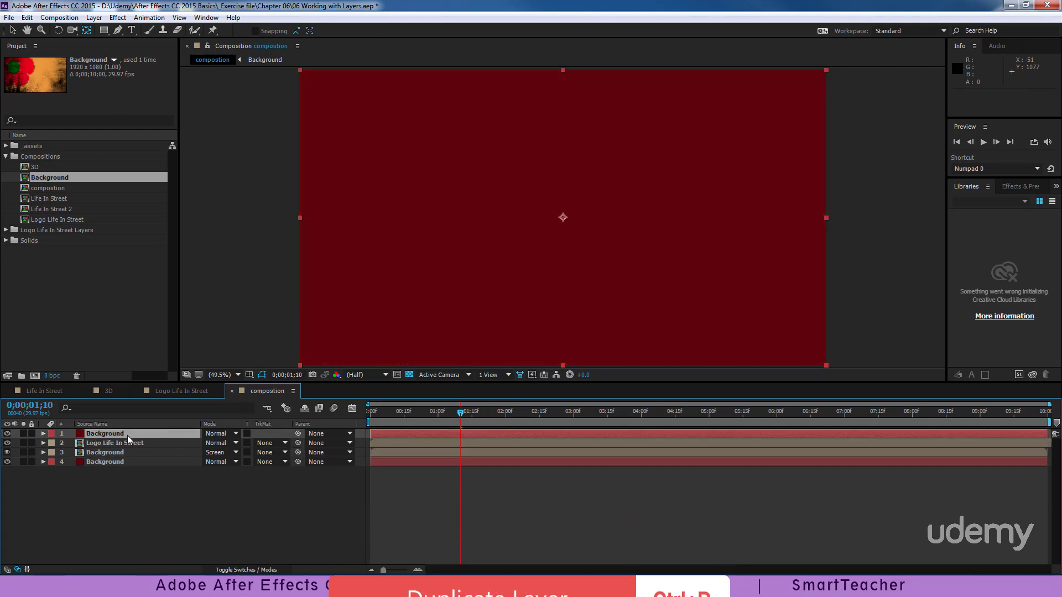
# Step: Add a full-frame elliptical mask to the topmost Background solid and set the mask mode to Subtract
pyautogui.click(103, 30)
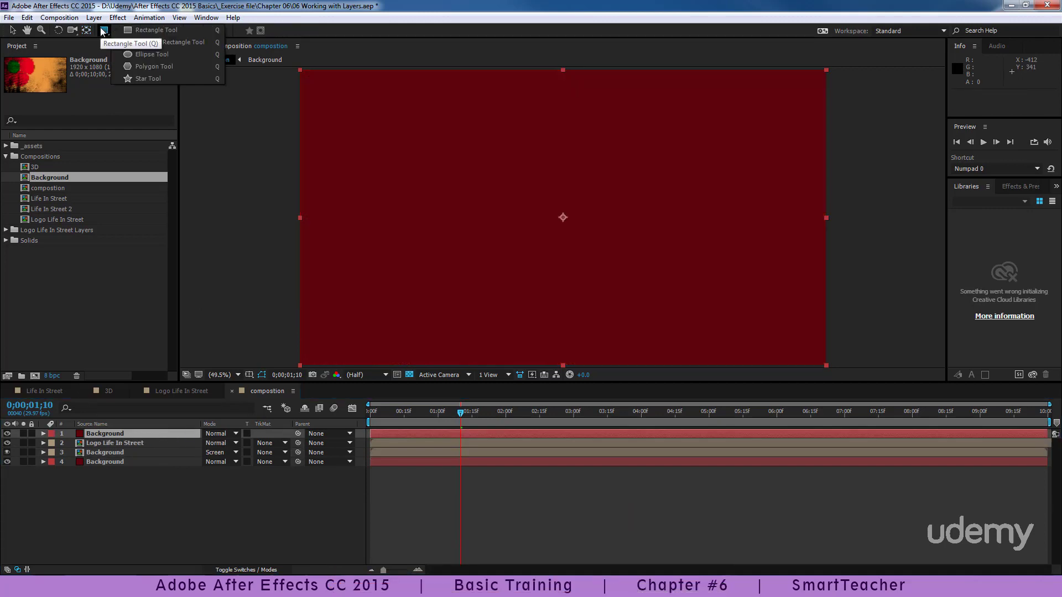
pyautogui.click(132, 55)
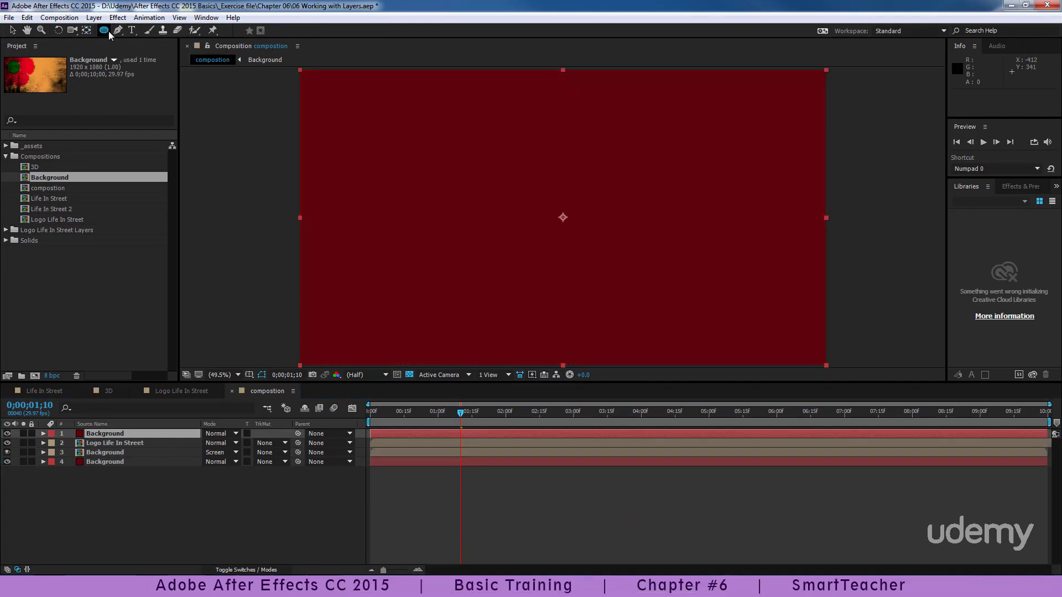
pyautogui.doubleClick(107, 29)
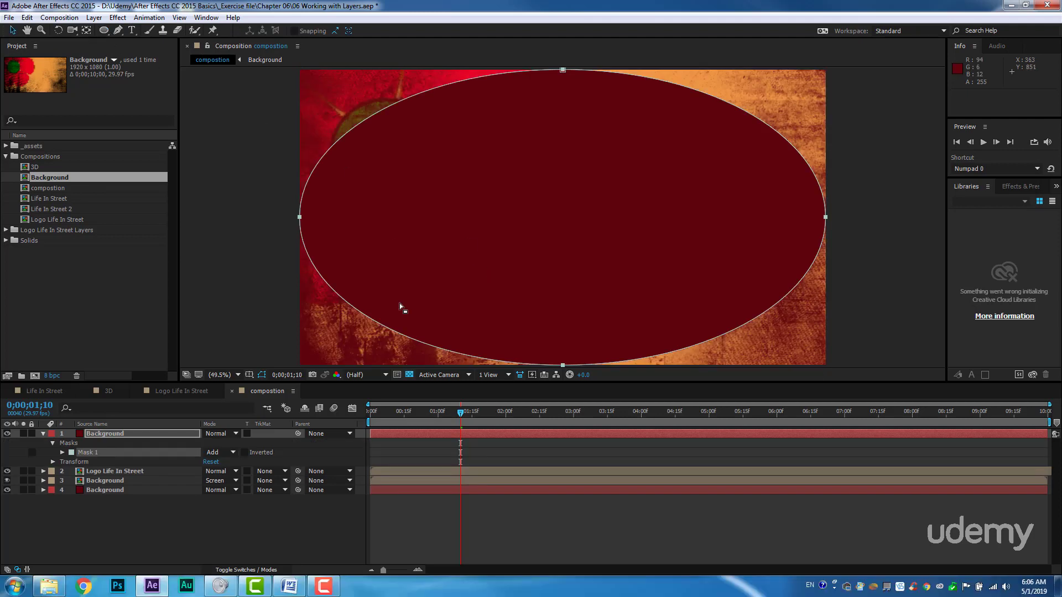
pyautogui.click(224, 450)
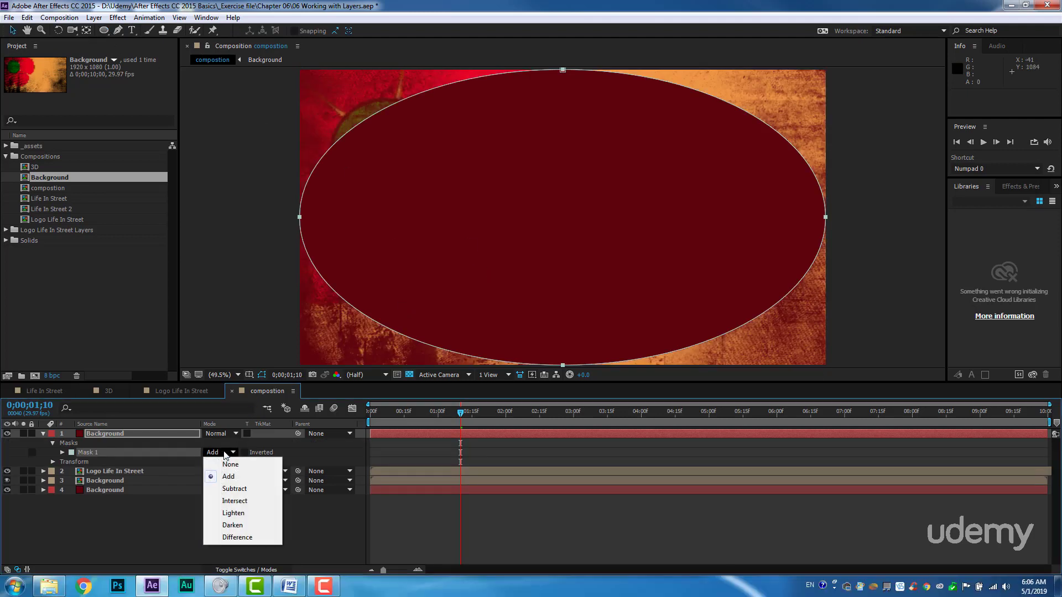
pyautogui.click(234, 483)
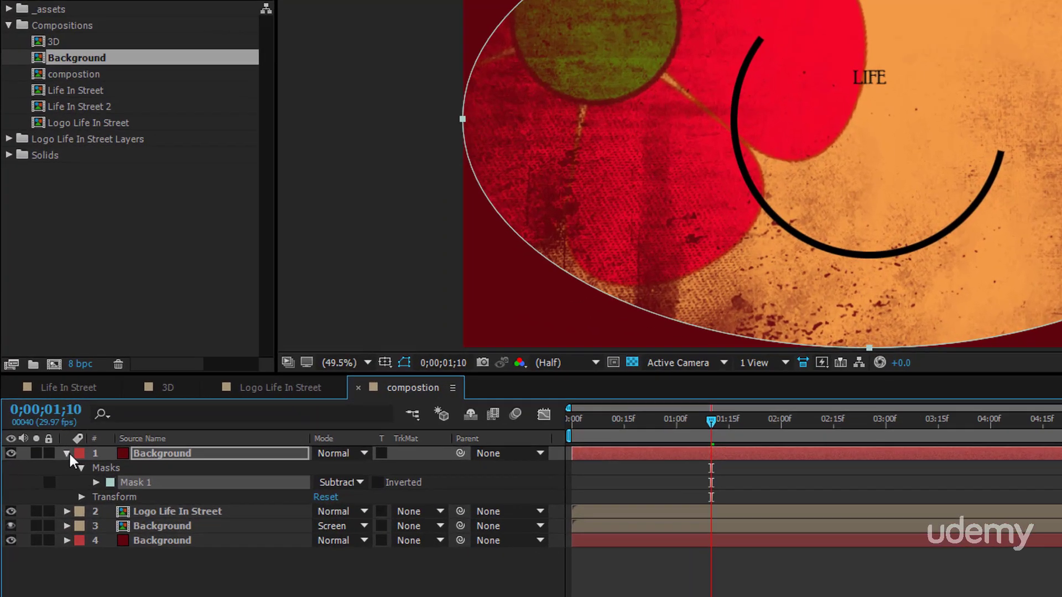
# Step: Examine the masked solid's Masks and Transform groups, and expand Mask 1 to list its properties
pyautogui.click(43, 434)
pyautogui.click(85, 469)
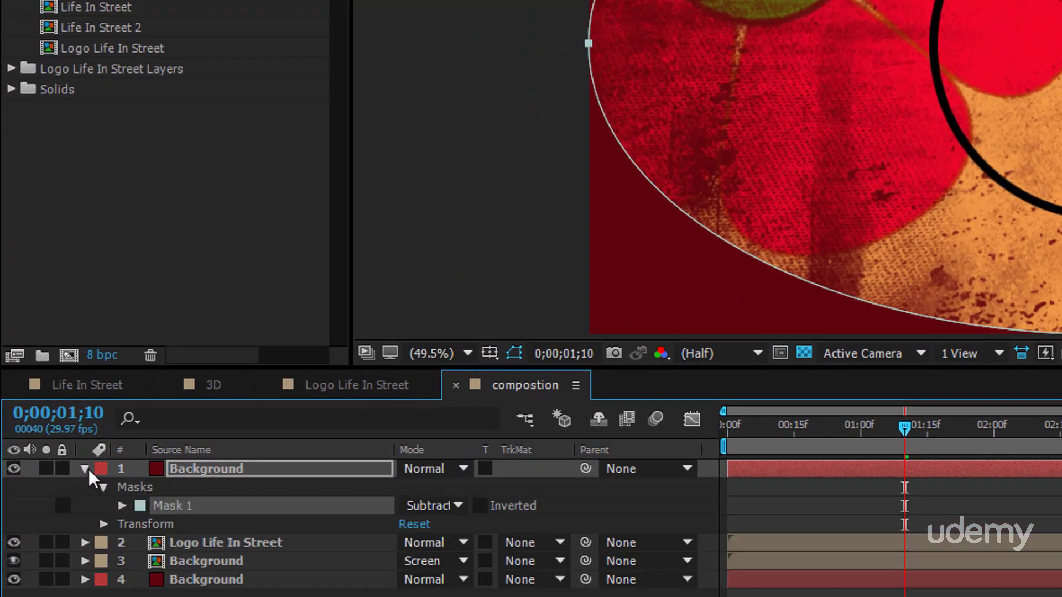
pyautogui.click(103, 488)
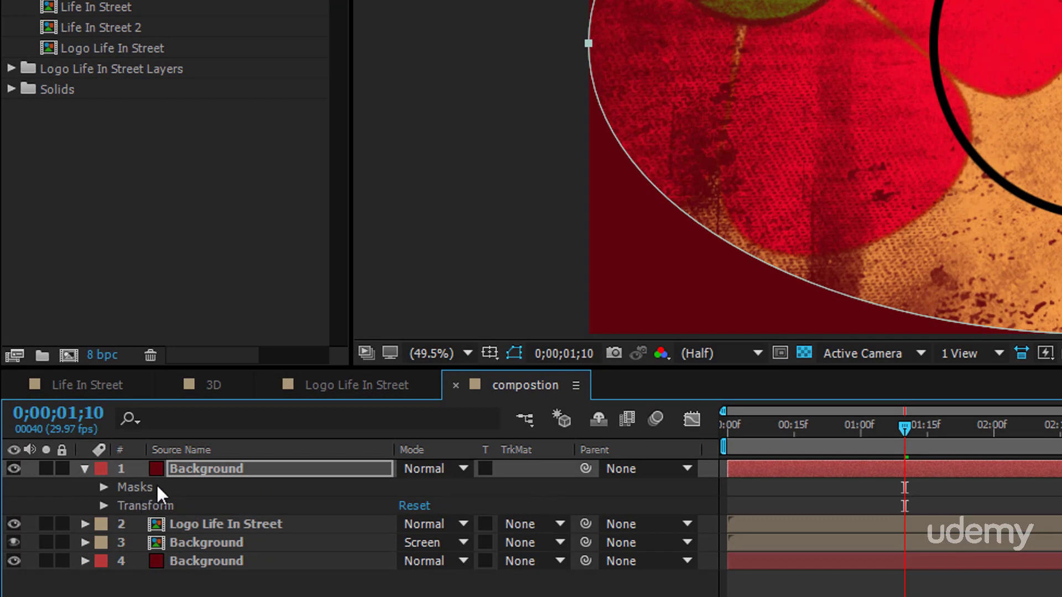
pyautogui.click(158, 500)
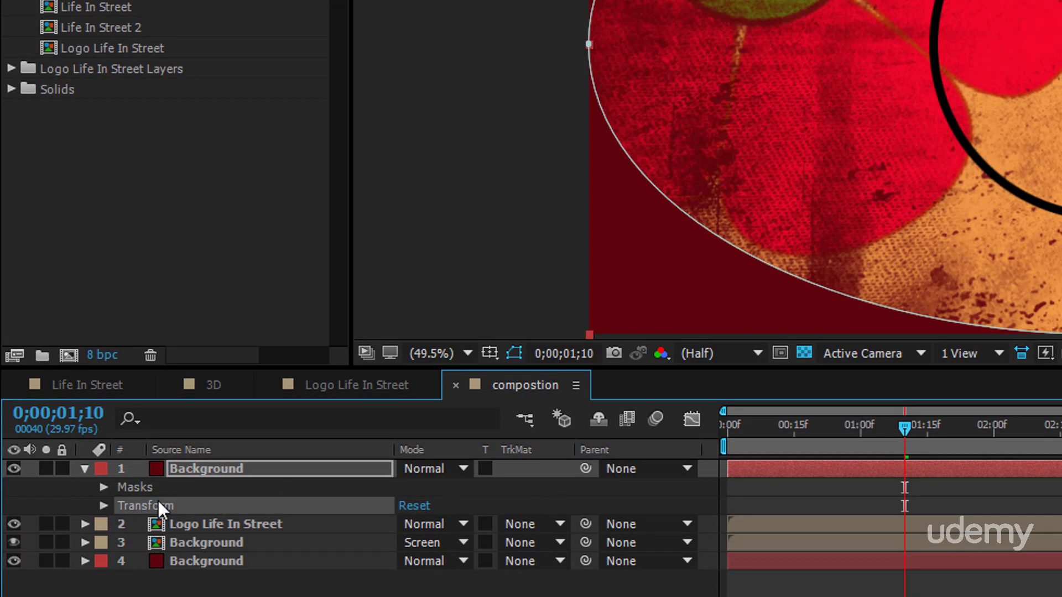
pyautogui.click(154, 489)
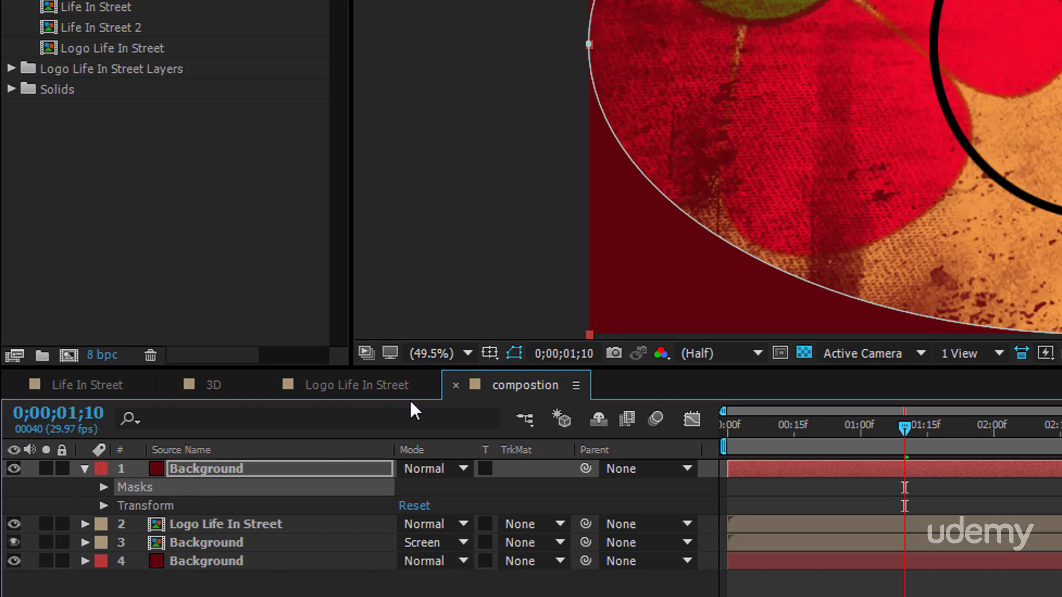
pyautogui.click(104, 487)
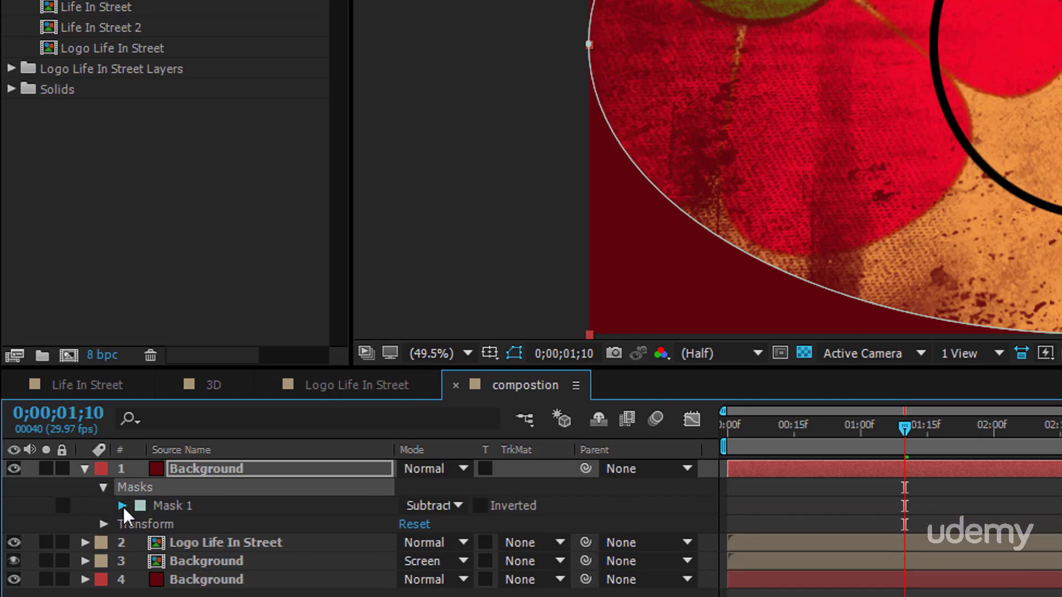
pyautogui.click(123, 506)
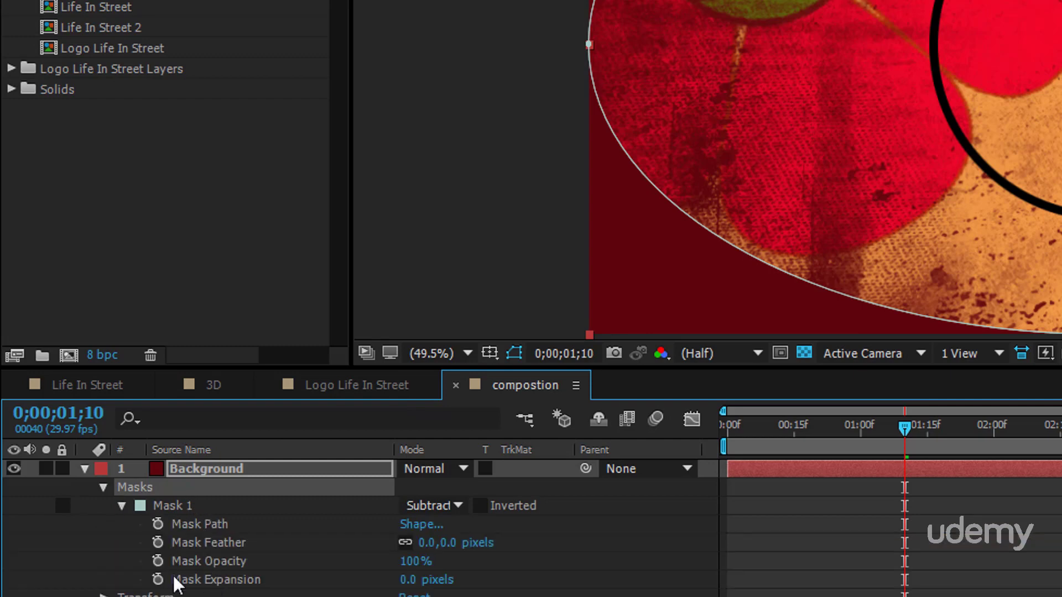
# Step: Select Mask 1's Path, Feather, Opacity and Expansion properties one after another
pyautogui.click(283, 521)
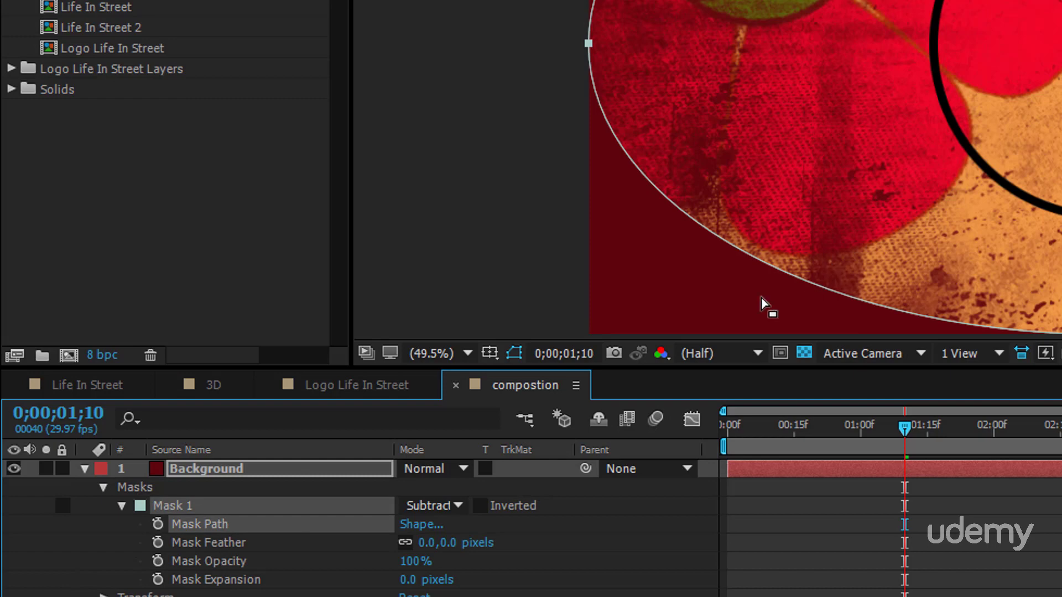
pyautogui.click(234, 543)
pyautogui.click(244, 559)
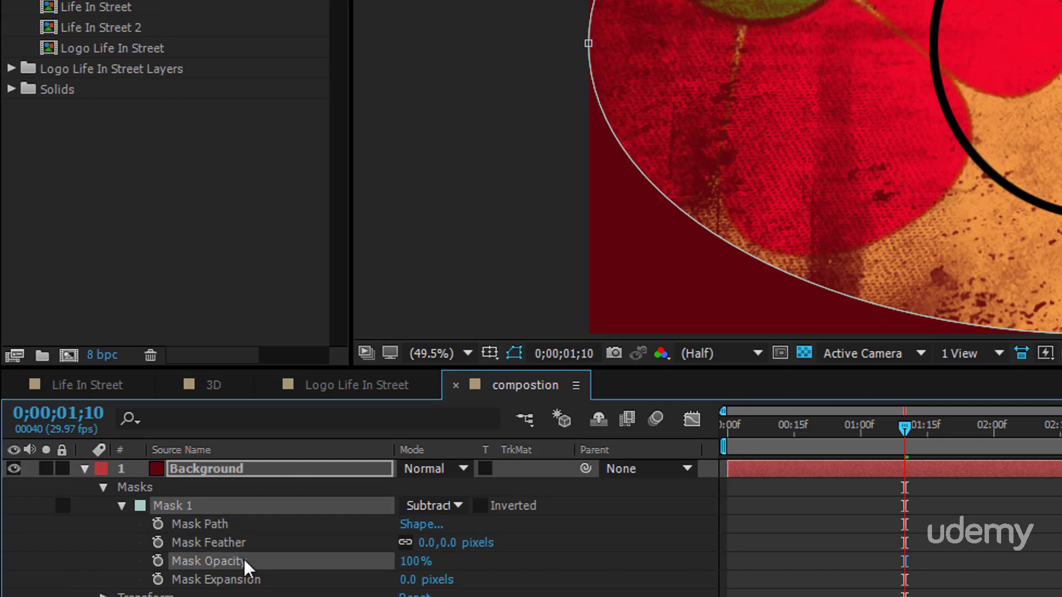
pyautogui.click(230, 578)
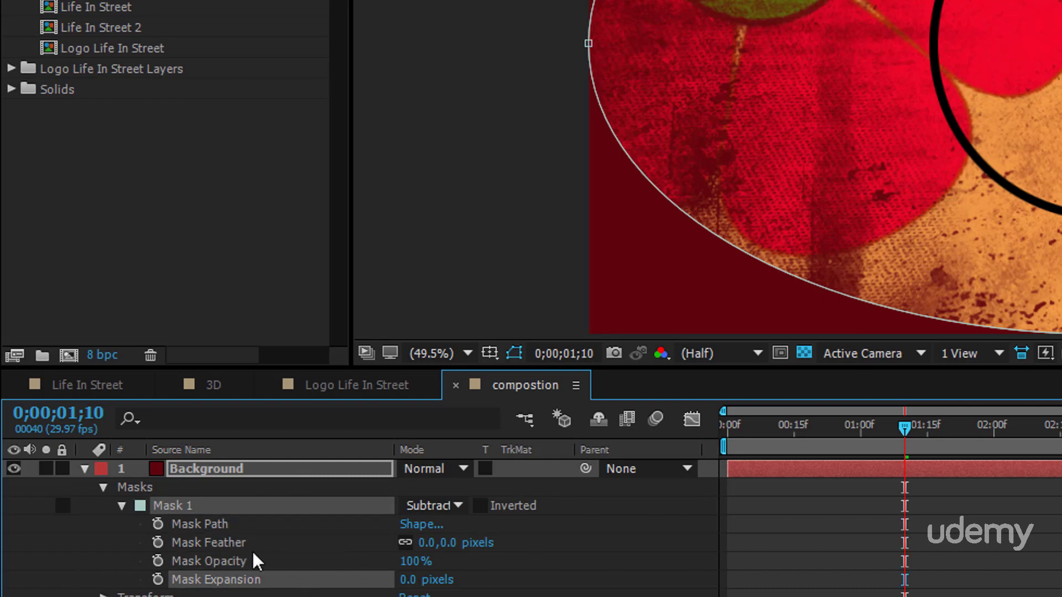
# Step: Set the Mask Feather of the elliptical mask to 464 pixels to soften its edge
pyautogui.click(237, 546)
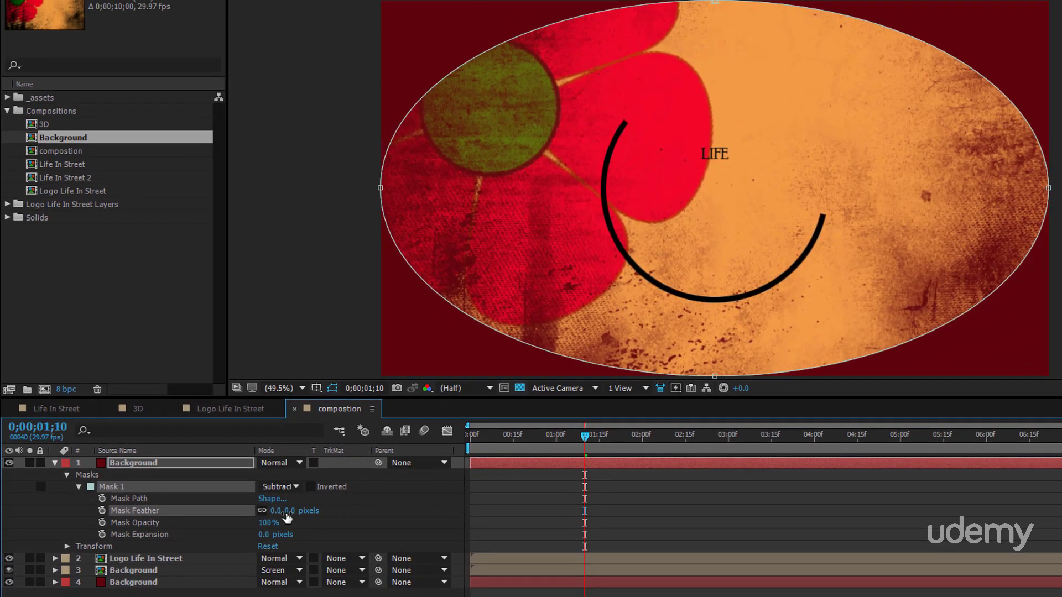
pyautogui.moveTo(443, 546); pyautogui.dragTo(481, 547)
pyautogui.moveTo(311, 513); pyautogui.dragTo(612, 514)
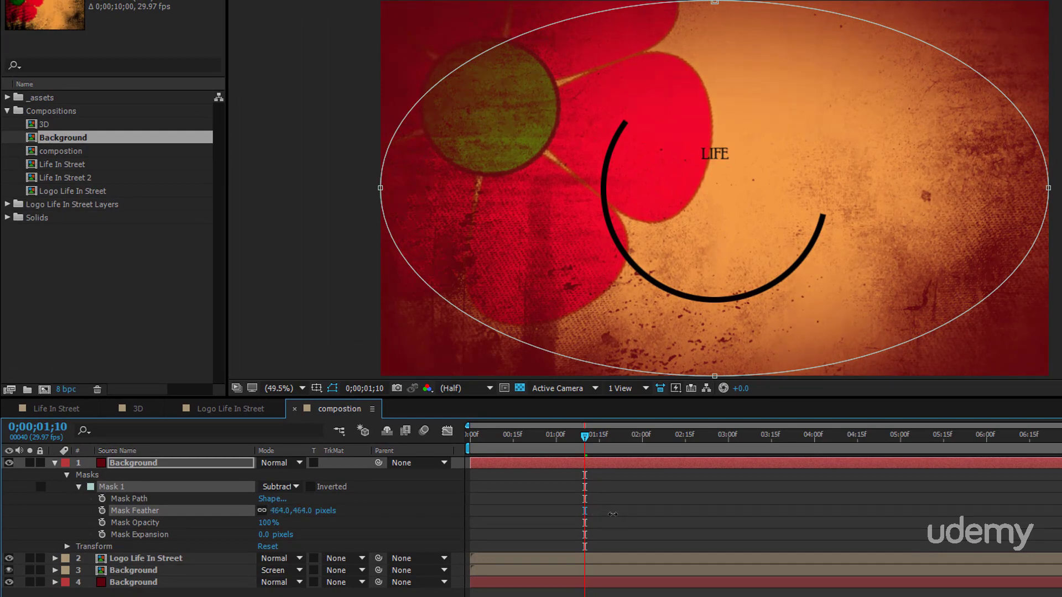
# Step: Set the blending mode of the masked Background solid to Multiply and deselect the layer
pyautogui.click(279, 463)
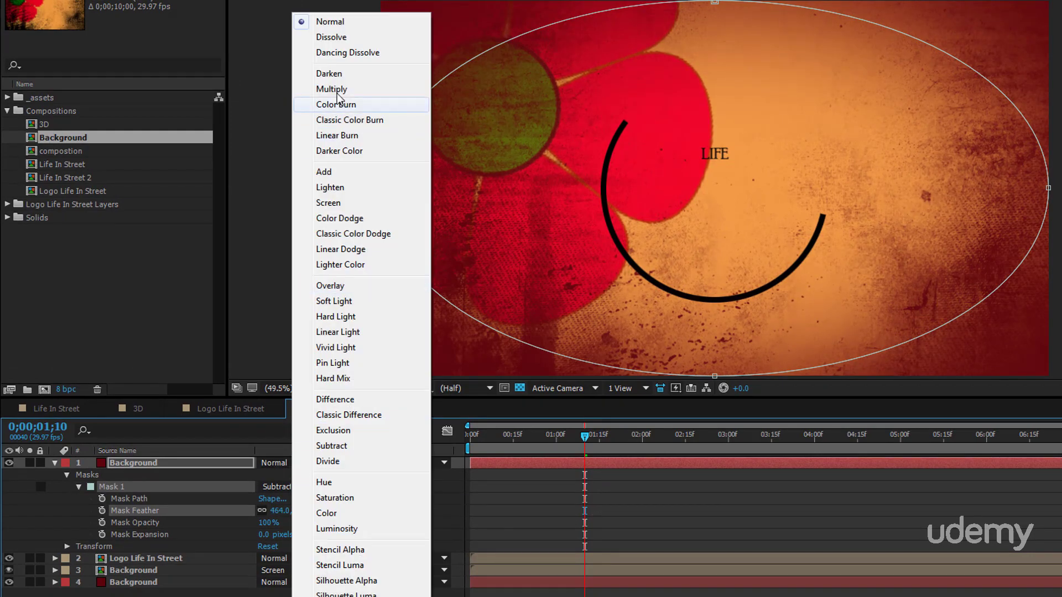
pyautogui.click(332, 90)
pyautogui.click(22, 453)
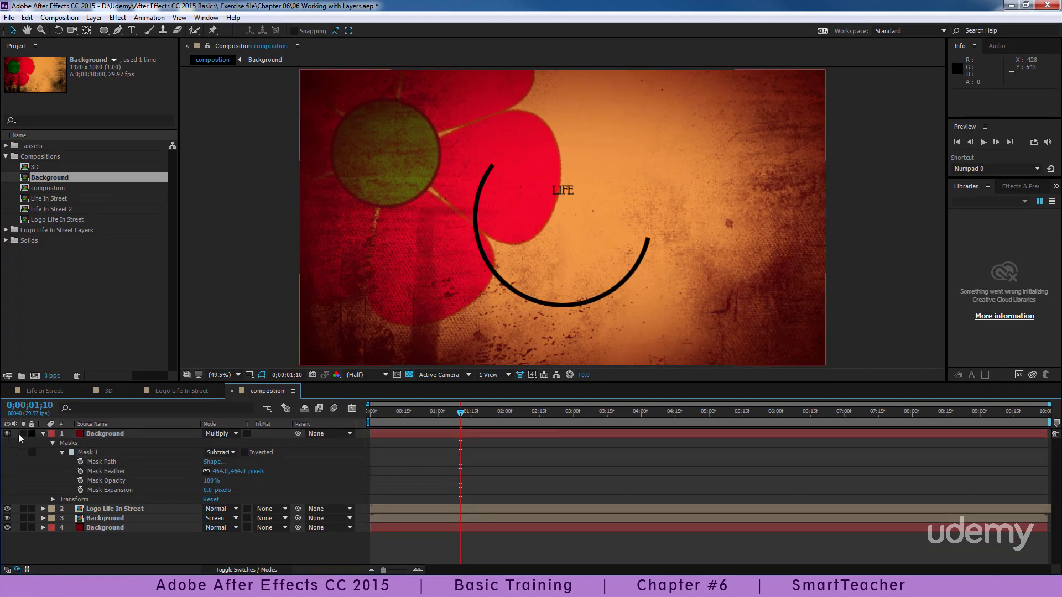
# Step: Collapse the masked Background solid and switch its visibility off and on to compare the vignette effect
pyautogui.click(43, 434)
pyautogui.click(7, 433)
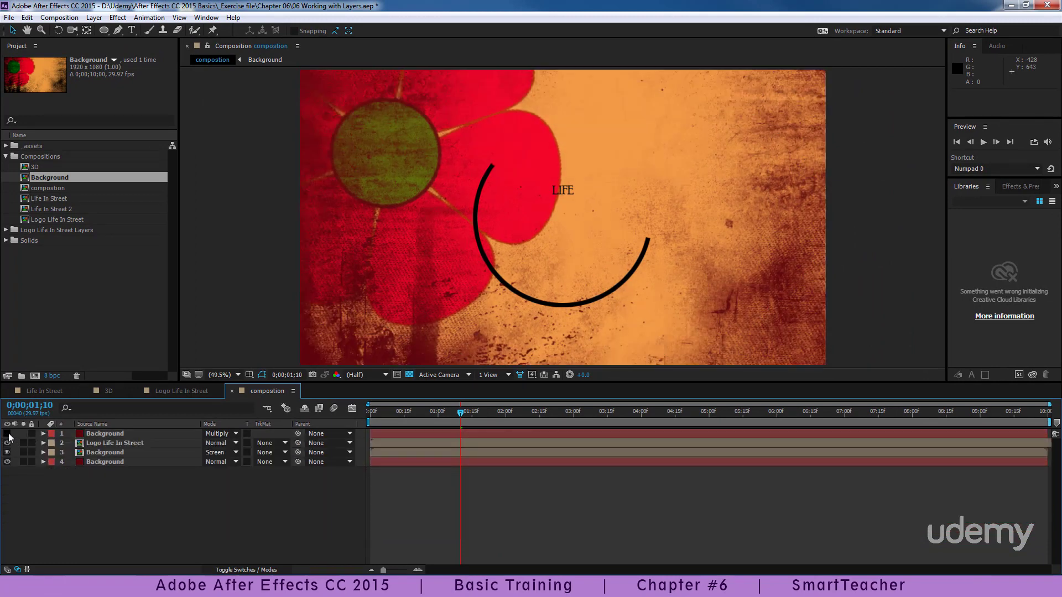
pyautogui.click(8, 434)
# Step: Preview the composition with the vignette and park the current time at 0;00;01;19
pyautogui.press('space')
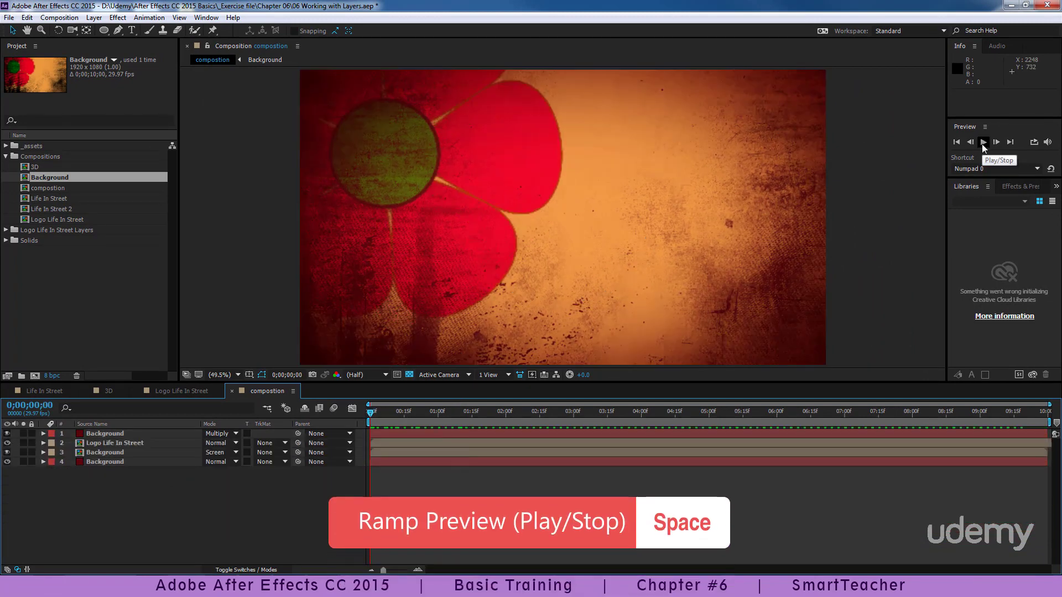
pyautogui.click(983, 142)
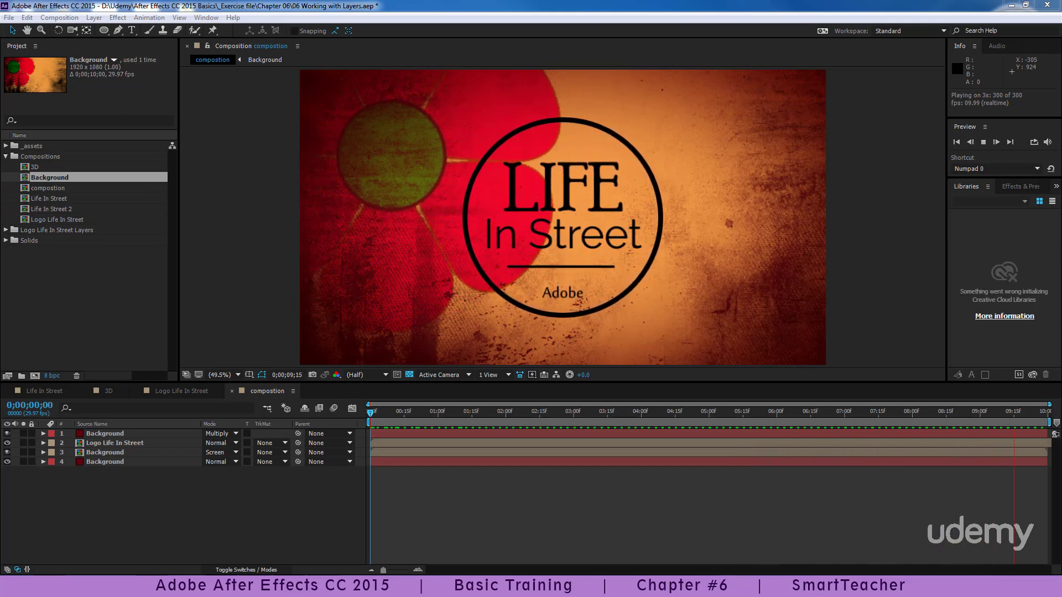
pyautogui.click(479, 413)
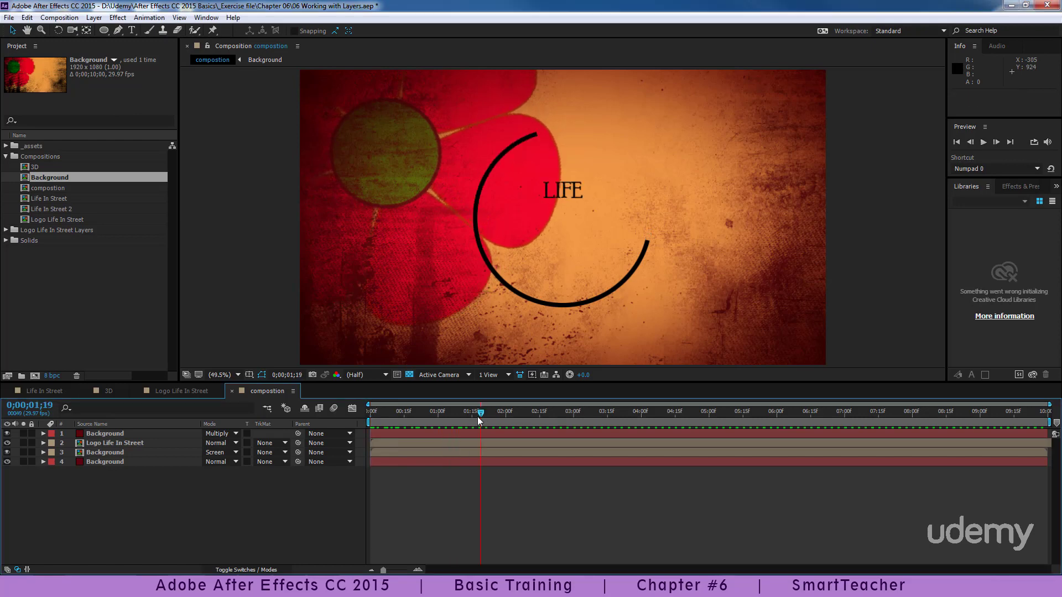
pyautogui.moveTo(477, 417)
pyautogui.mouseDown()
pyautogui.moveTo(432, 424)
pyautogui.moveTo(480, 426)
pyautogui.mouseUp()
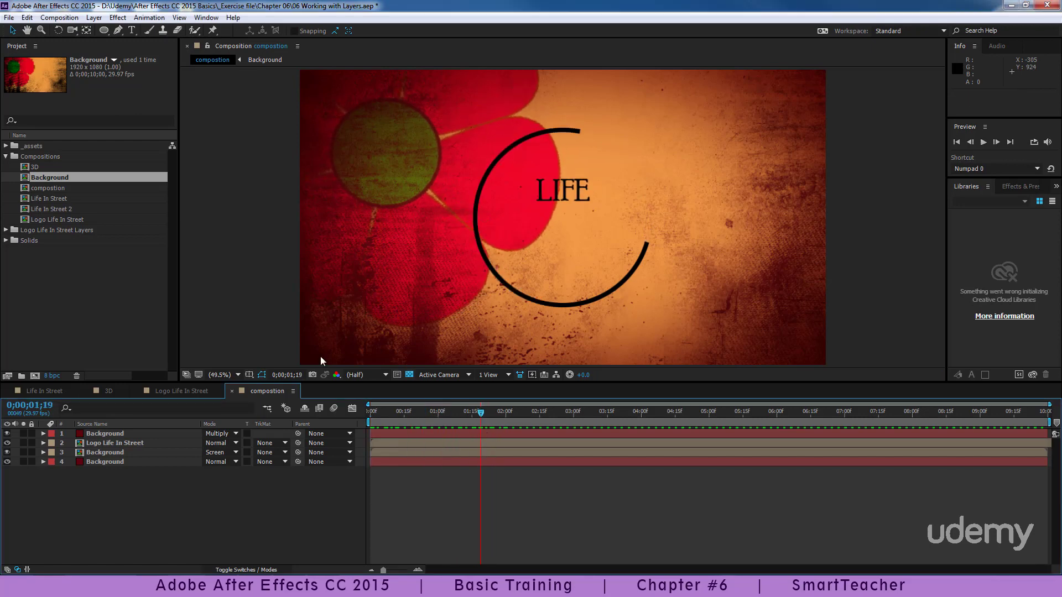
pyautogui.click(6, 157)
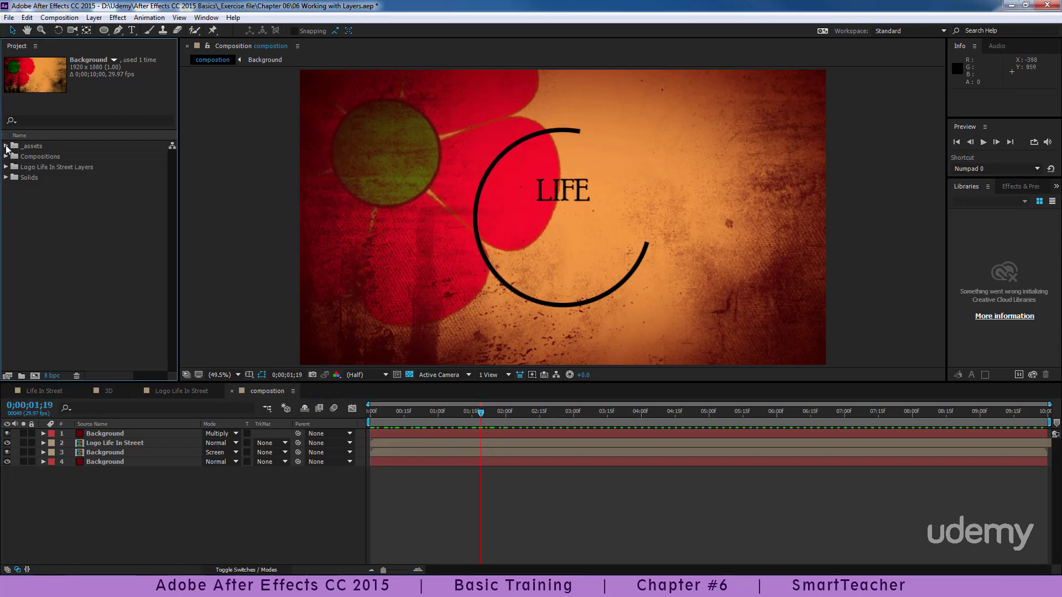
pyautogui.click(6, 146)
pyautogui.click(16, 178)
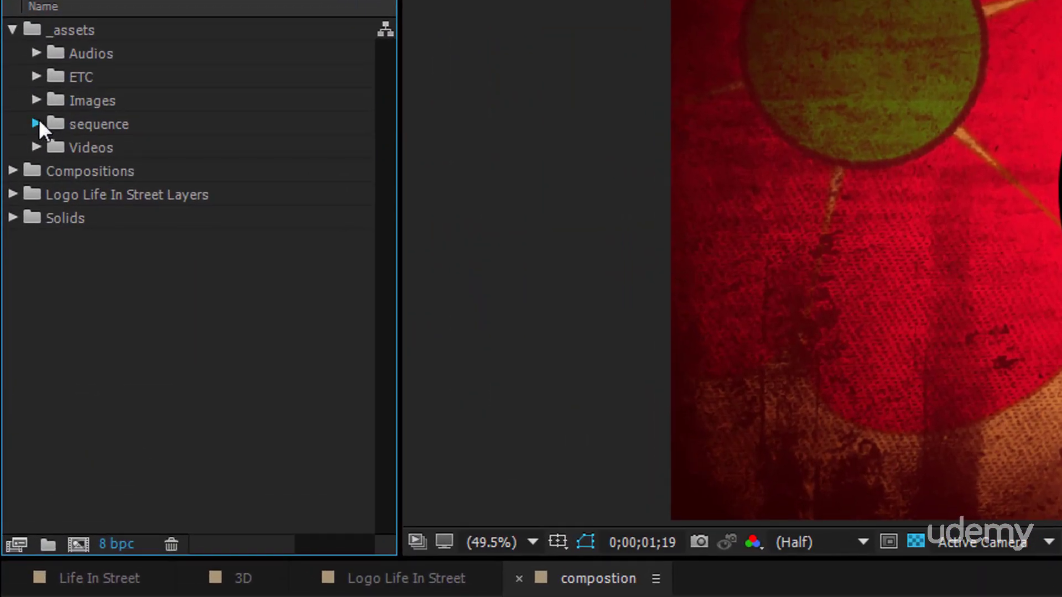
pyautogui.click(37, 123)
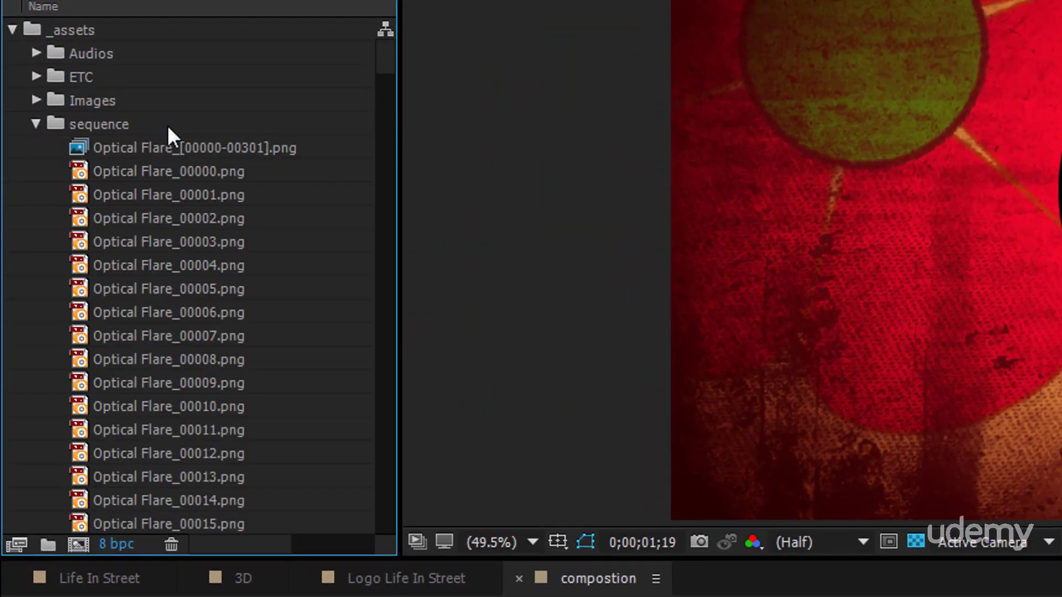
pyautogui.scroll(-2, 171, 124)
pyautogui.click(170, 58)
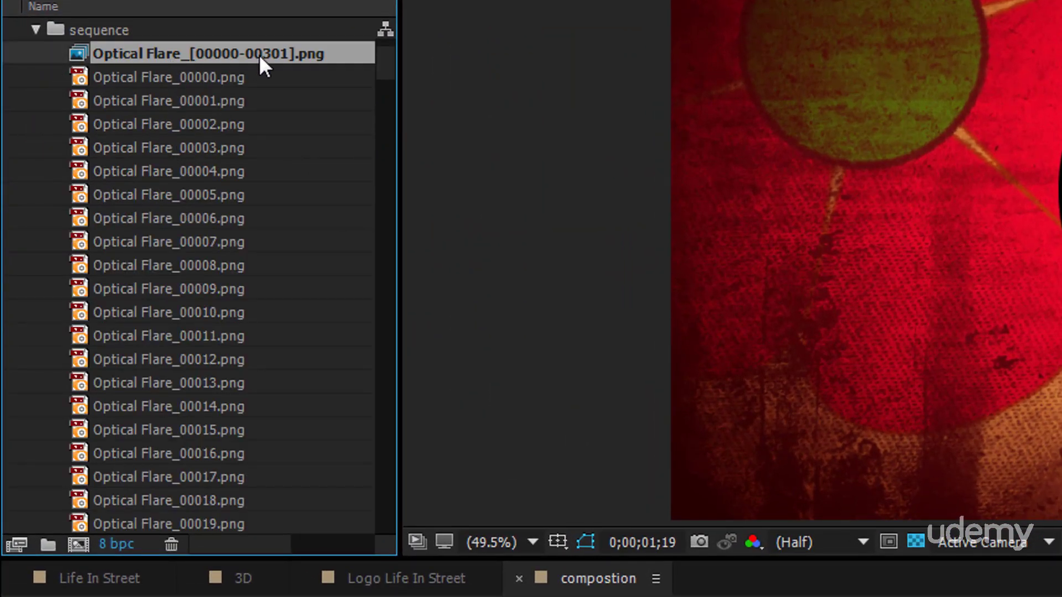
pyautogui.moveTo(259, 54); pyautogui.dragTo(166, 466)
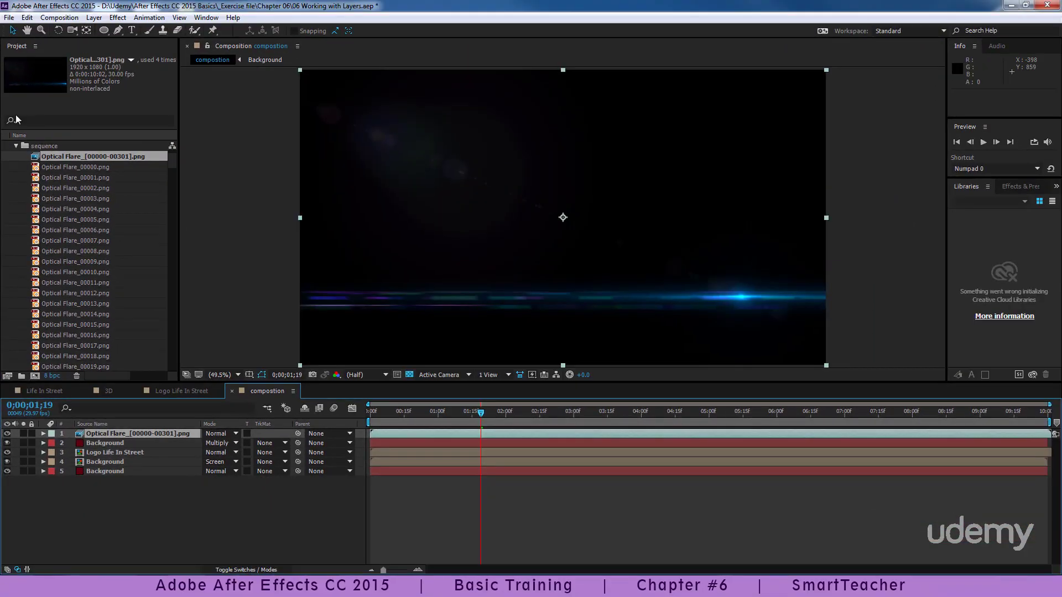
pyautogui.click(16, 145)
# Step: Set the Optical Flare layer's blending mode to Add and scrub to 0;00;04;28 to check the flare
pyautogui.click(217, 433)
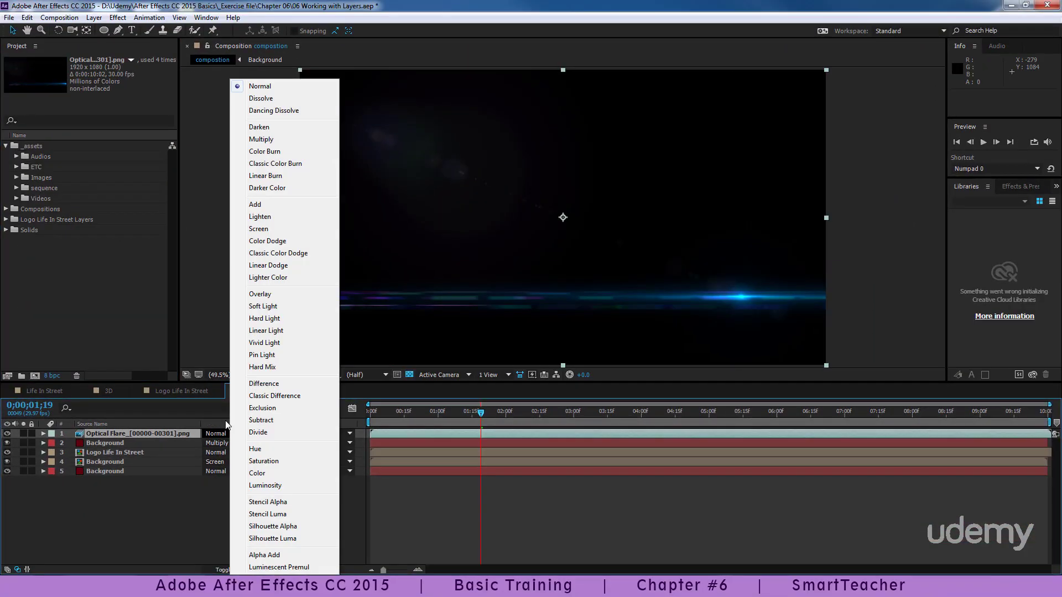
pyautogui.click(254, 204)
pyautogui.moveTo(382, 413); pyautogui.dragTo(705, 429)
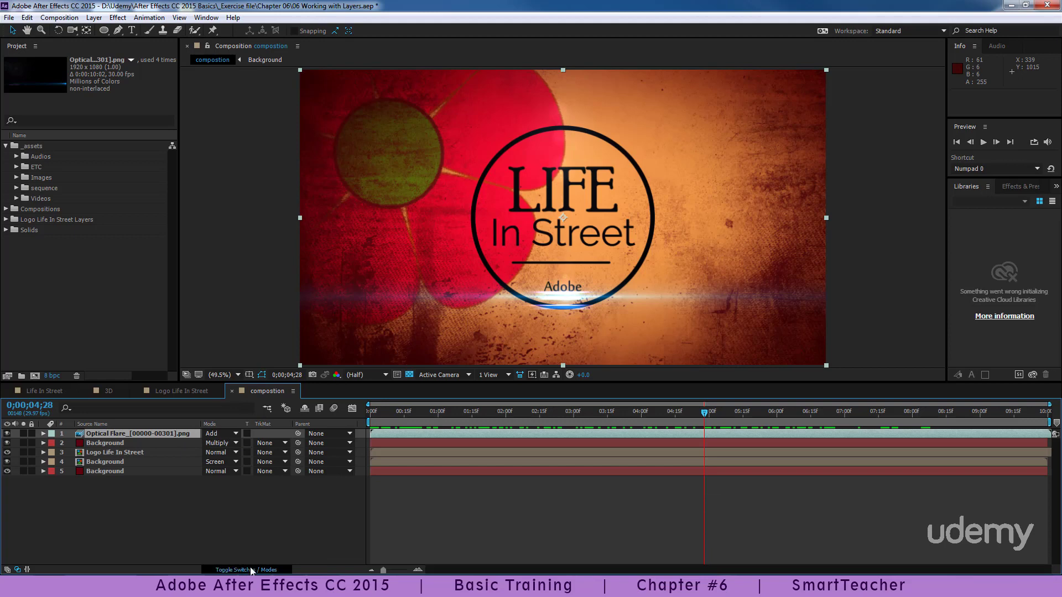
# Step: Swap the timeline's mode columns for the layer switches and deselect the Optical Flare layer
pyautogui.click(250, 571)
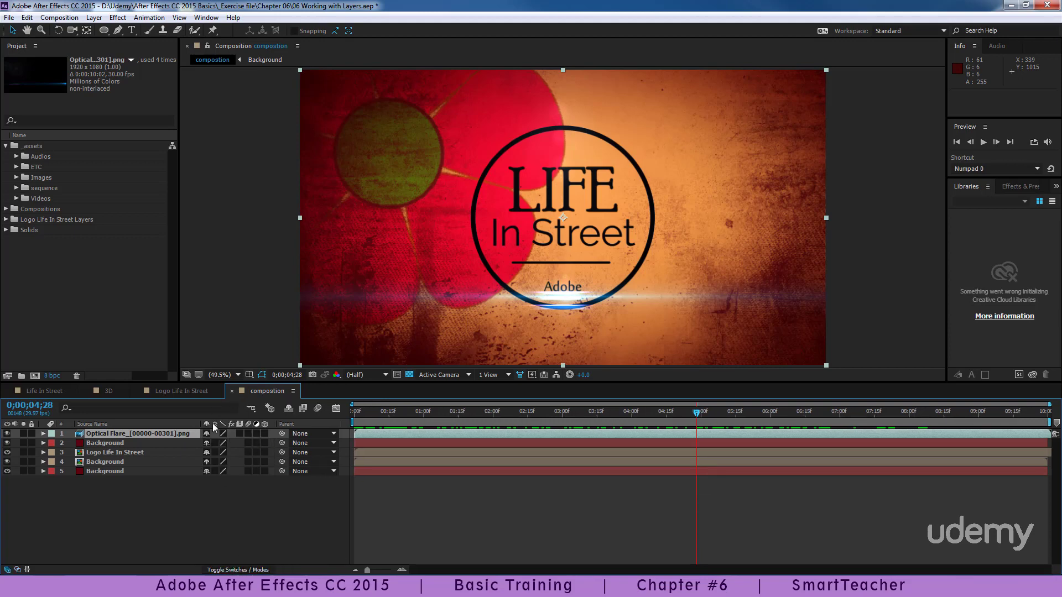
pyautogui.click(215, 498)
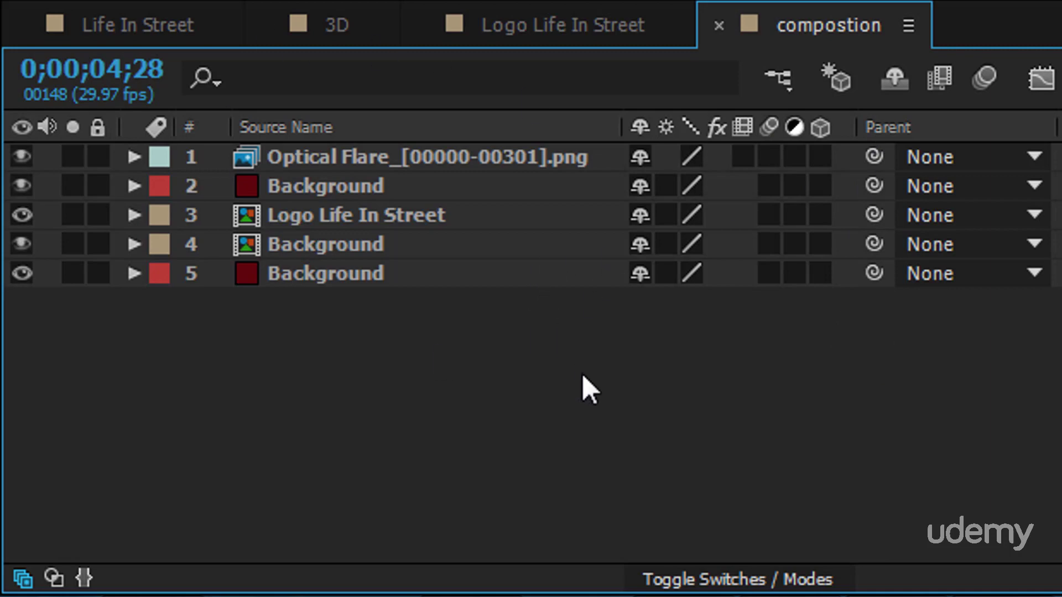
# Step: Reorder the layers so the masked Background solid is topmost, above Optical Flare, with Logo Life In Street third
pyautogui.click(361, 187)
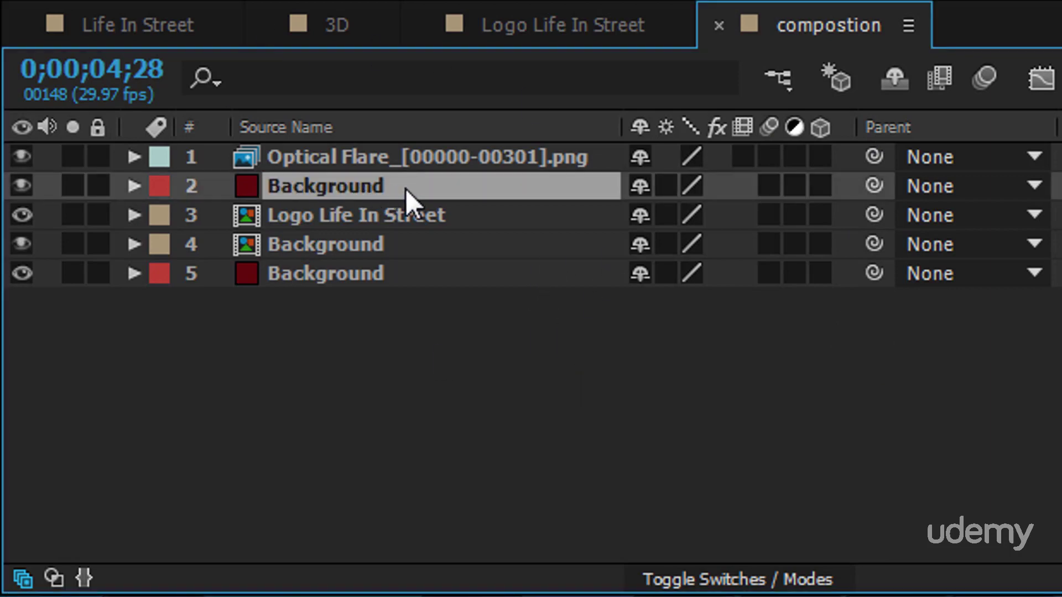
pyautogui.moveTo(392, 188); pyautogui.dragTo(341, 199)
pyautogui.click(442, 310)
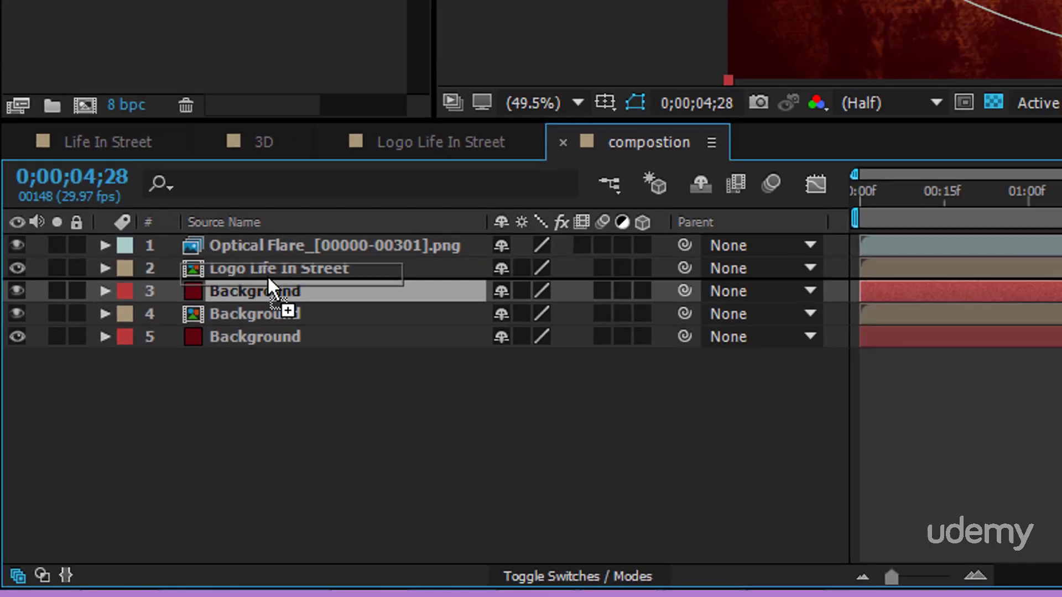
pyautogui.moveTo(268, 278); pyautogui.dragTo(276, 236)
pyautogui.moveTo(113, 433); pyautogui.dragTo(113, 431)
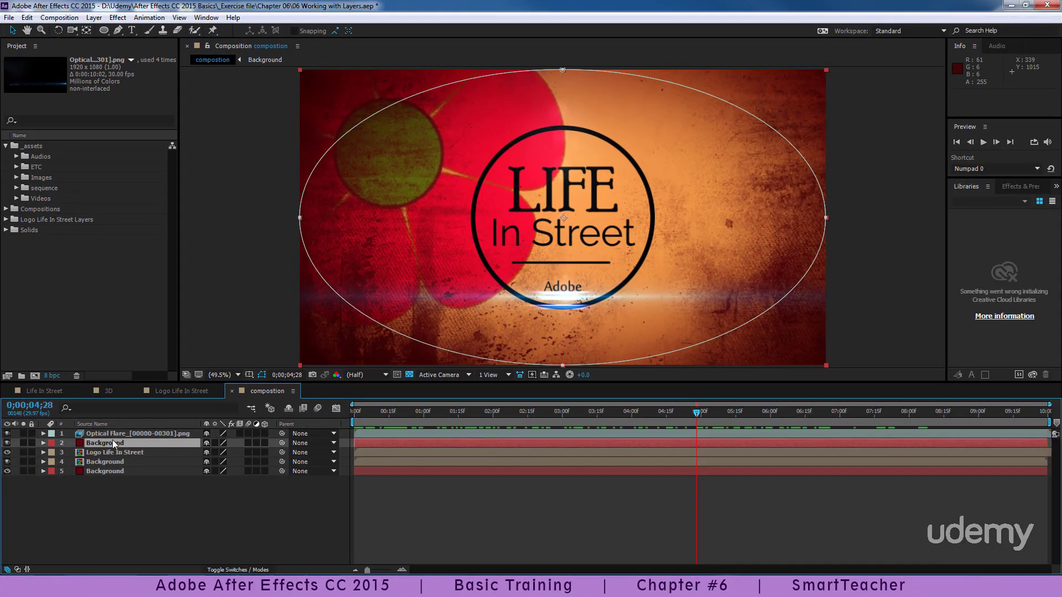
pyautogui.click(141, 505)
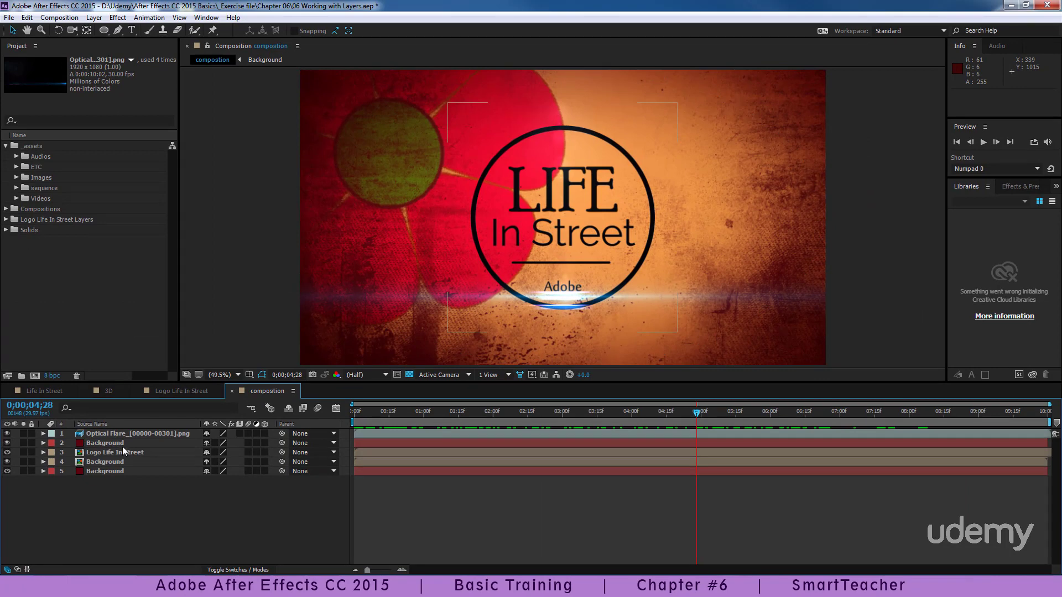
pyautogui.moveTo(118, 440)
pyautogui.mouseDown()
pyautogui.moveTo(122, 432)
pyautogui.moveTo(114, 458)
pyautogui.mouseUp()
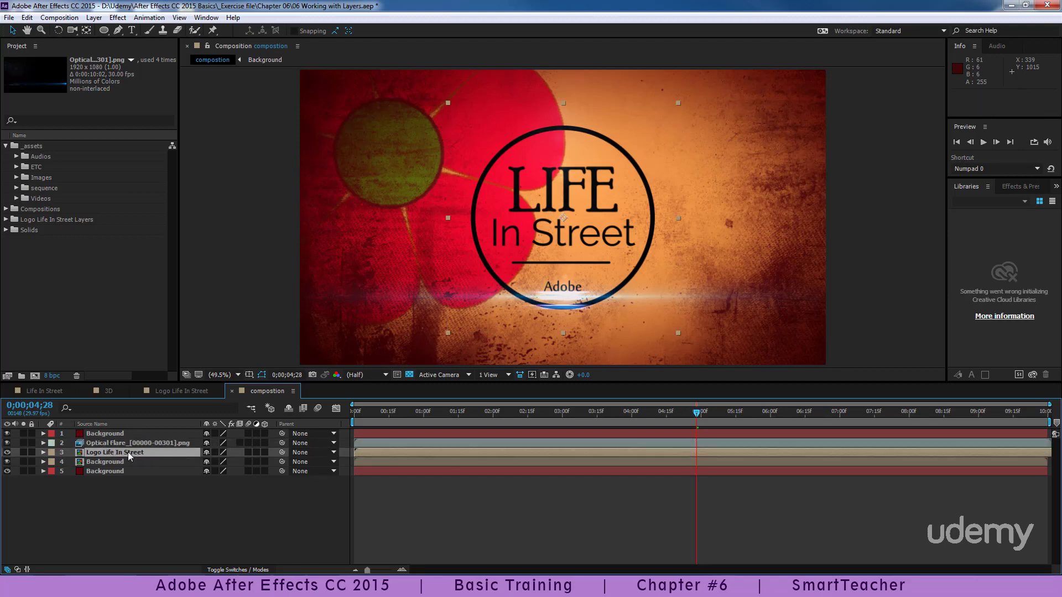
# Step: Apply the Fill effect to the Logo Life In Street layer and set its color to white
pyautogui.click(117, 17)
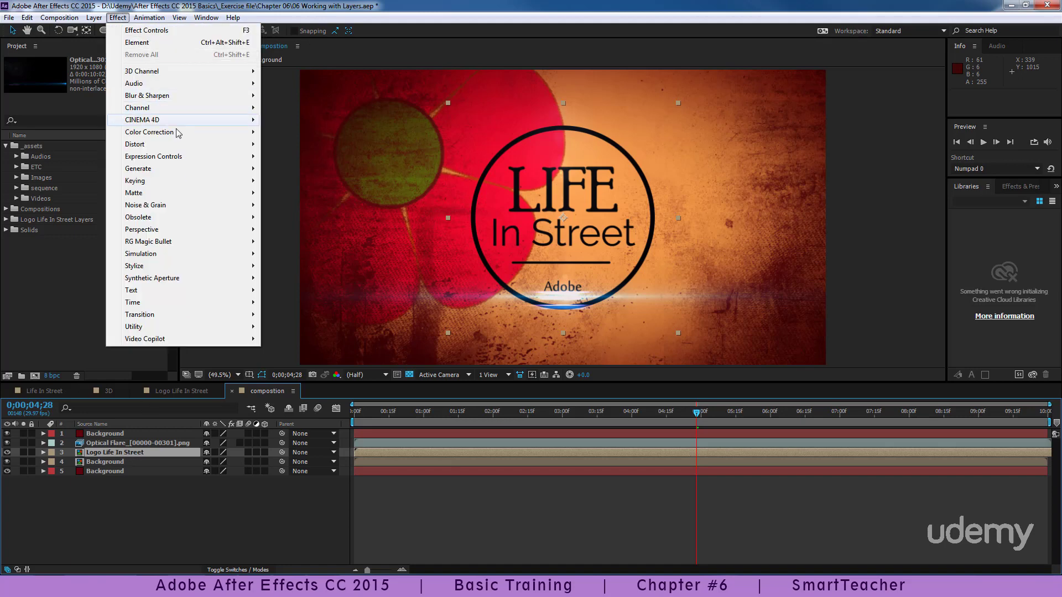
pyautogui.moveTo(186, 170)
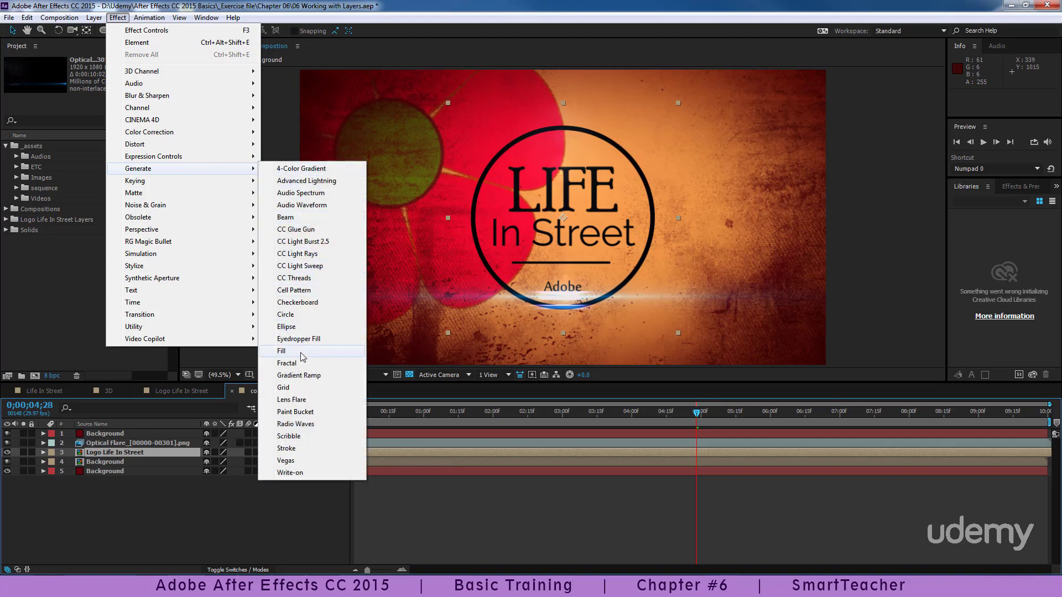
pyautogui.click(281, 351)
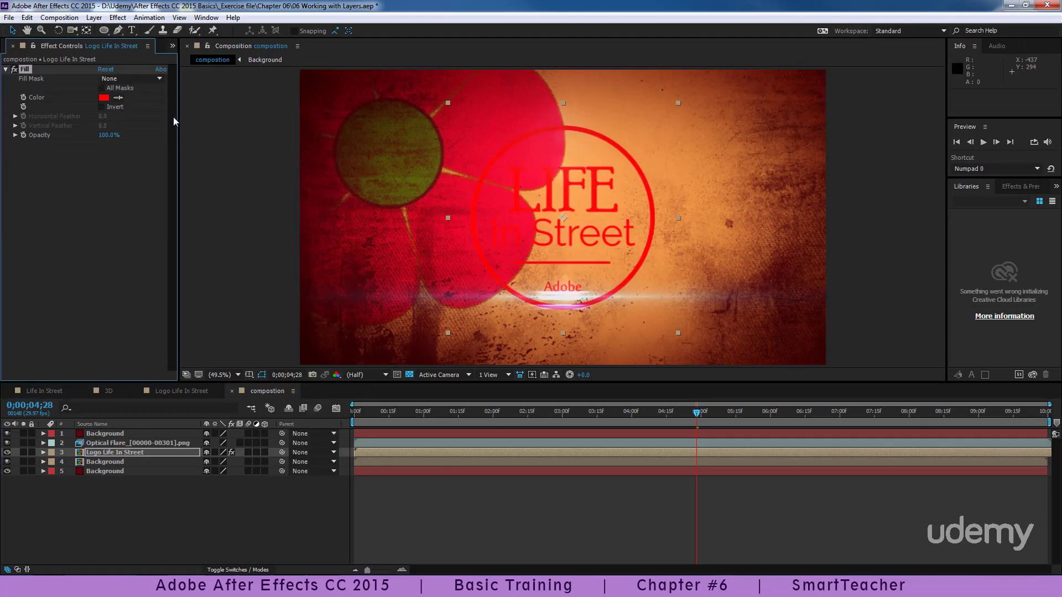
pyautogui.click(104, 98)
pyautogui.click(15, 27)
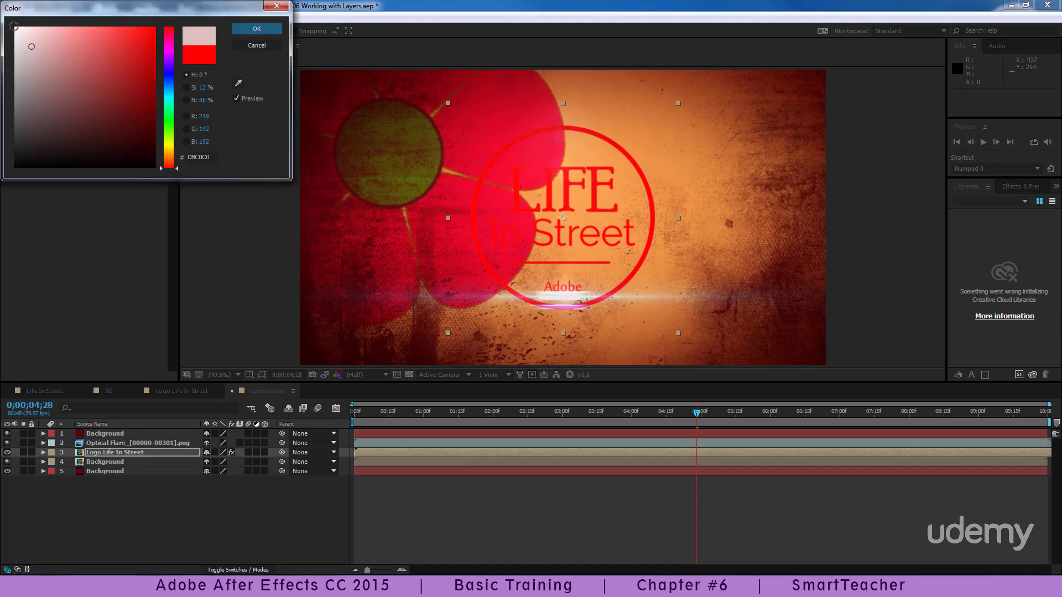
pyautogui.click(244, 31)
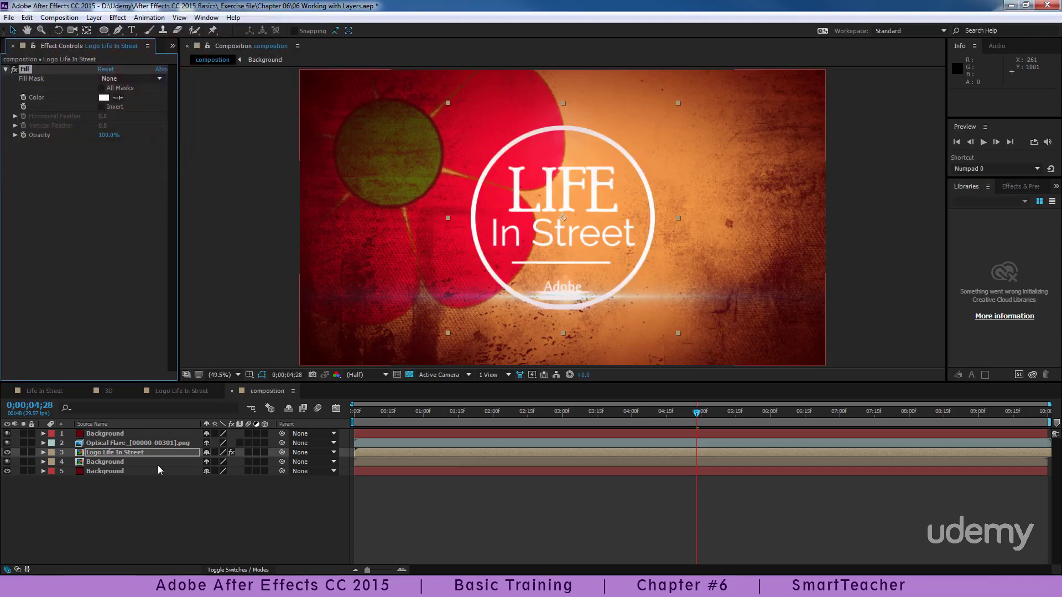
# Step: Search the effects for "drop" and apply Drop Shadow to the Logo Life In Street layer
pyautogui.click(1021, 188)
pyautogui.click(997, 197)
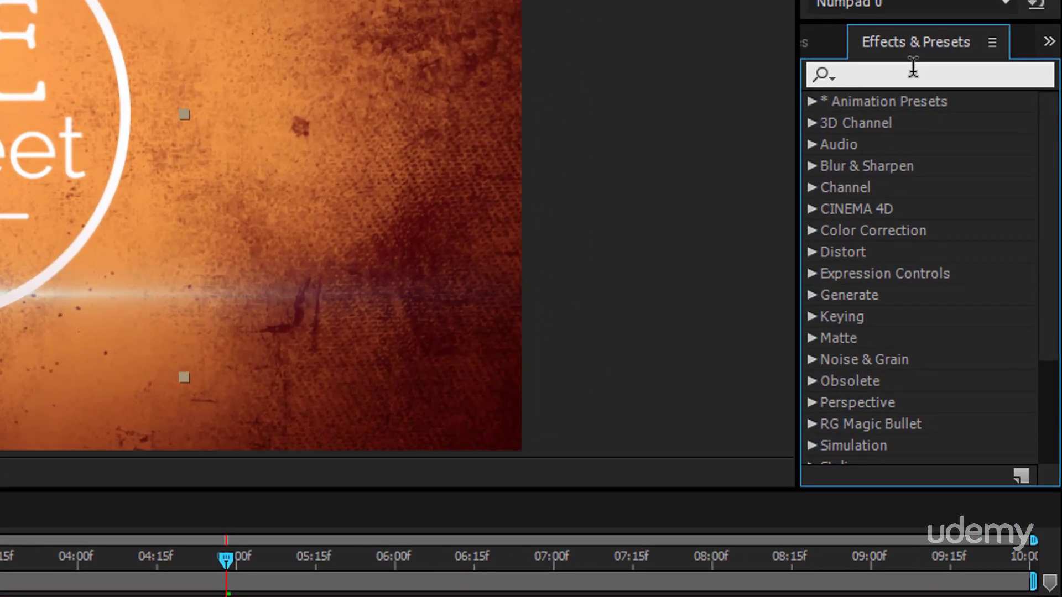
pyautogui.write('drop')
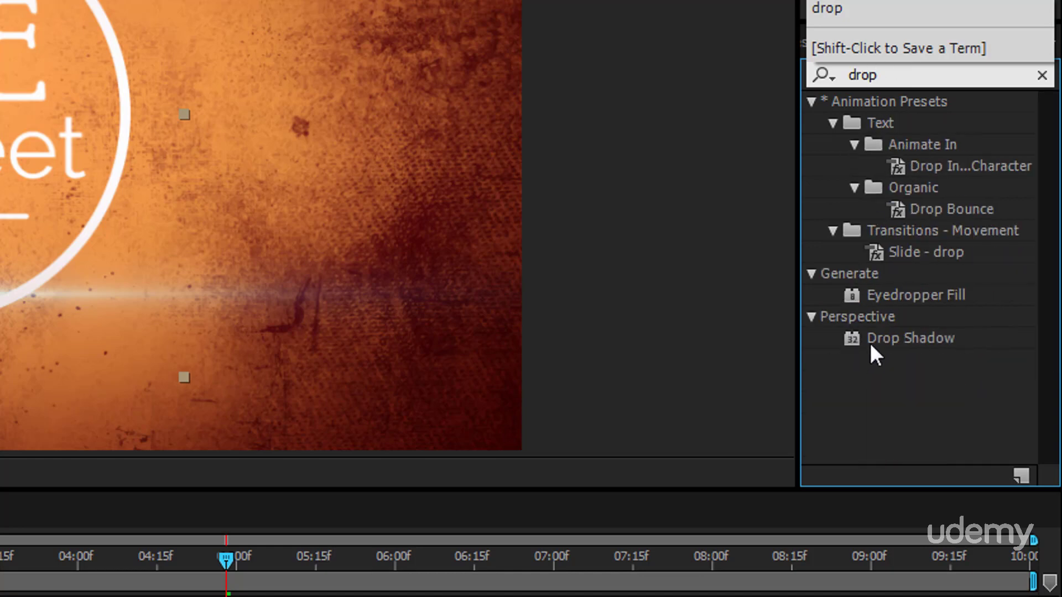
pyautogui.moveTo(873, 348); pyautogui.dragTo(1, 239)
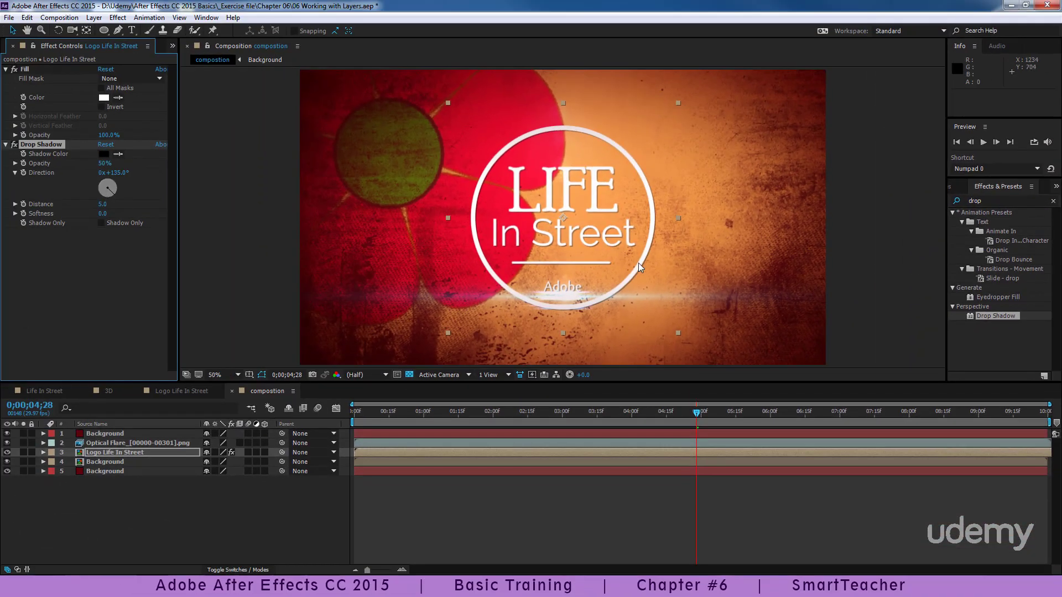
# Step: Set the logo's Drop Shadow Softness to 40 while viewing it at 100%, and fit the composition back in the viewer
pyautogui.press('/')
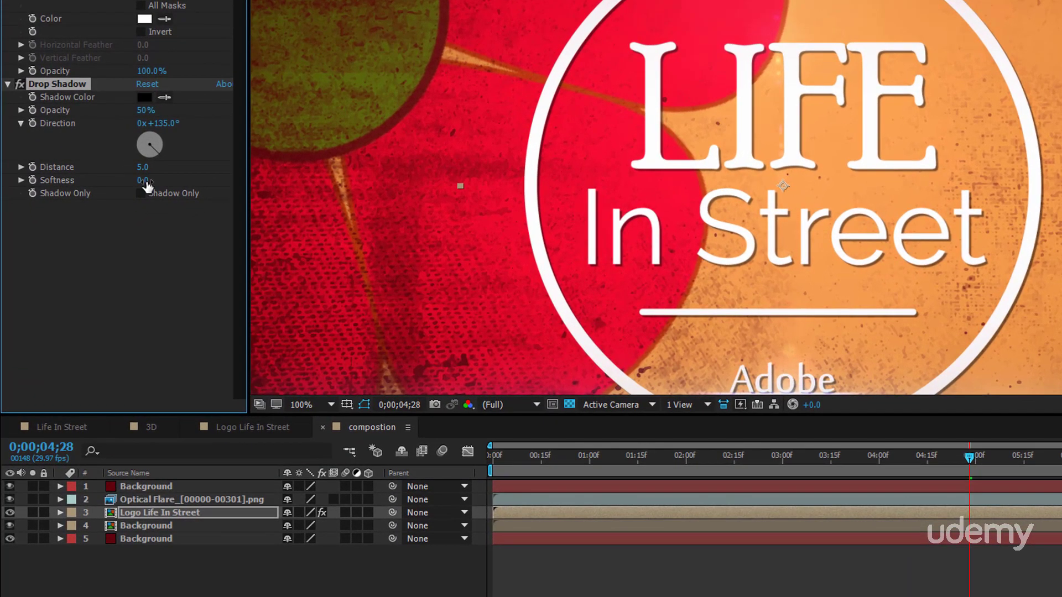
pyautogui.moveTo(148, 181); pyautogui.dragTo(182, 187)
pyautogui.click(302, 404)
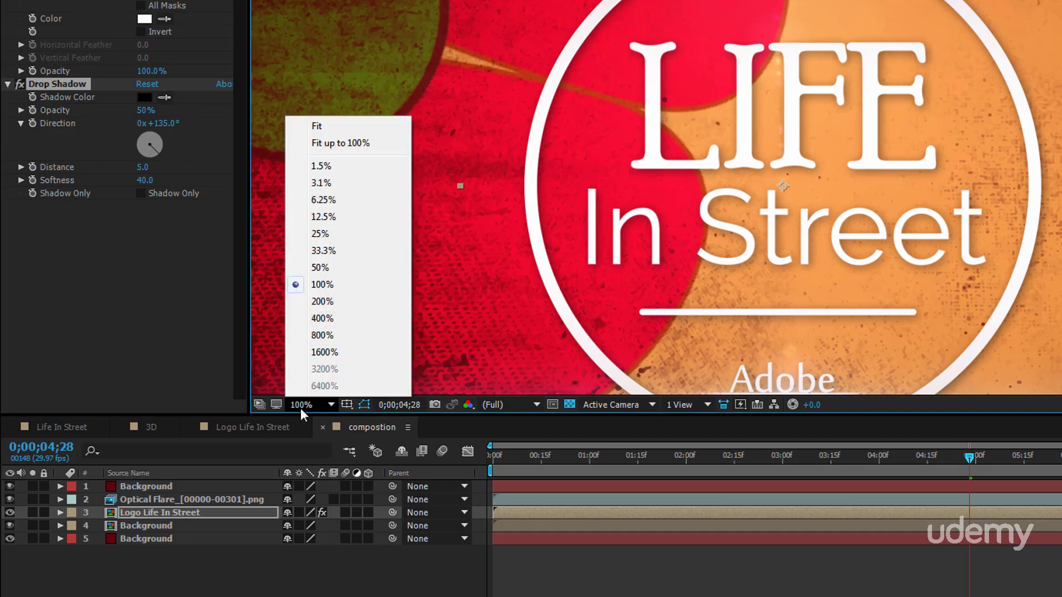
pyautogui.click(322, 127)
pyautogui.click(521, 547)
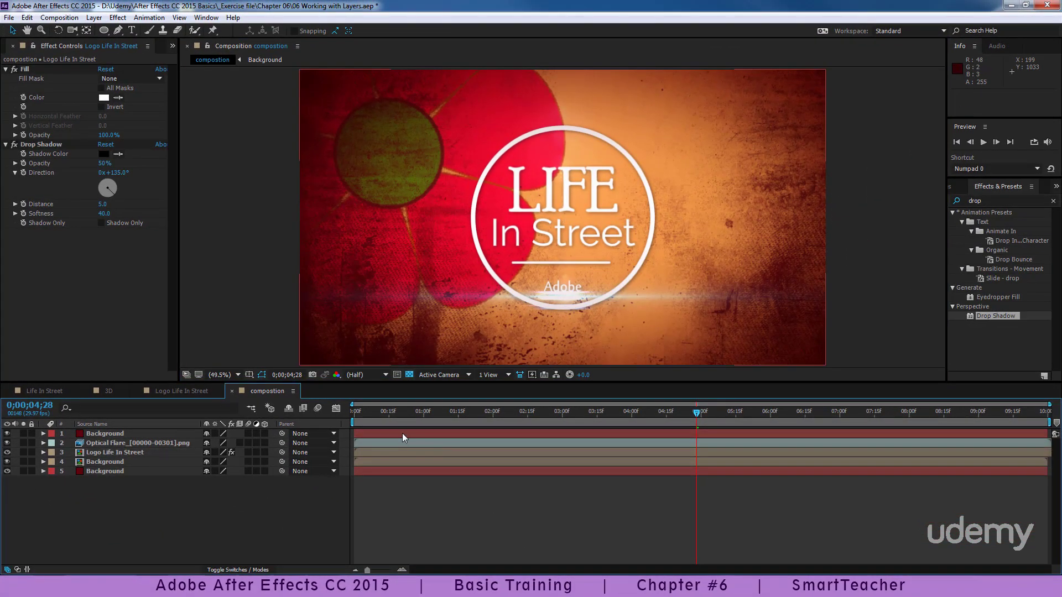
# Step: Preview the composition from the beginning to check the white logo, shadow and flare, and stop playback
pyautogui.moveTo(522, 457); pyautogui.dragTo(492, 458)
pyautogui.click(353, 413)
pyautogui.click(983, 142)
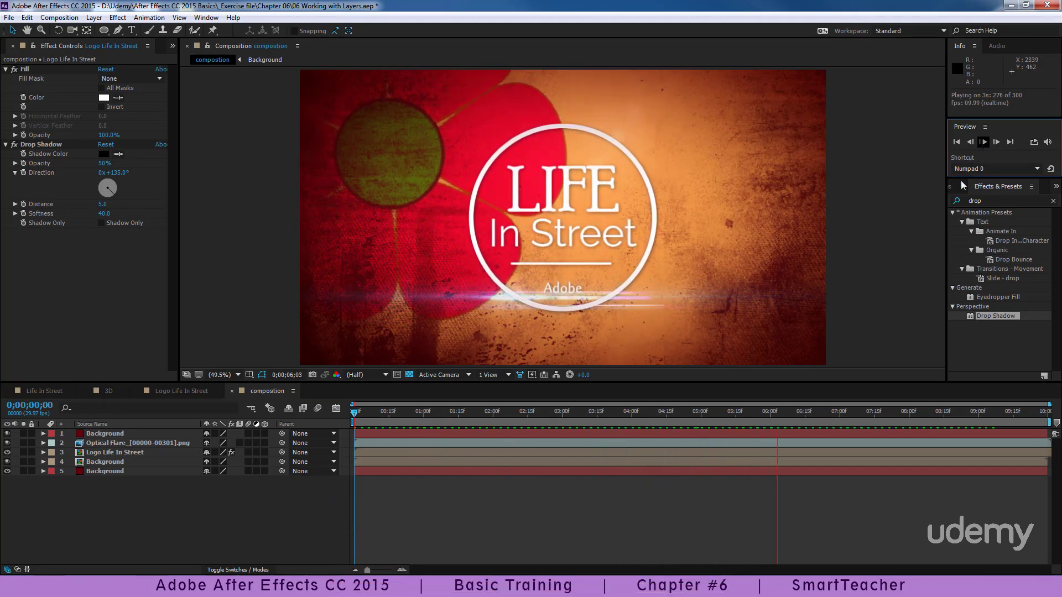
pyautogui.press('space')
# Step: Reveal the Scale property of Logo Life In Street and apply Easy Ease to its 80% keyframe
pyautogui.click(174, 456)
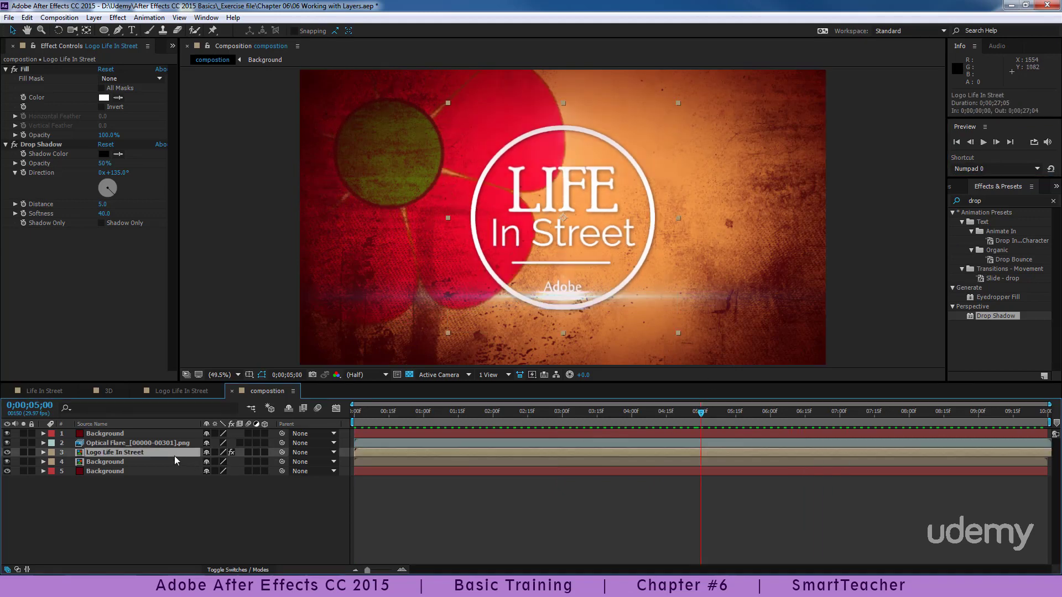
pyautogui.press('s')
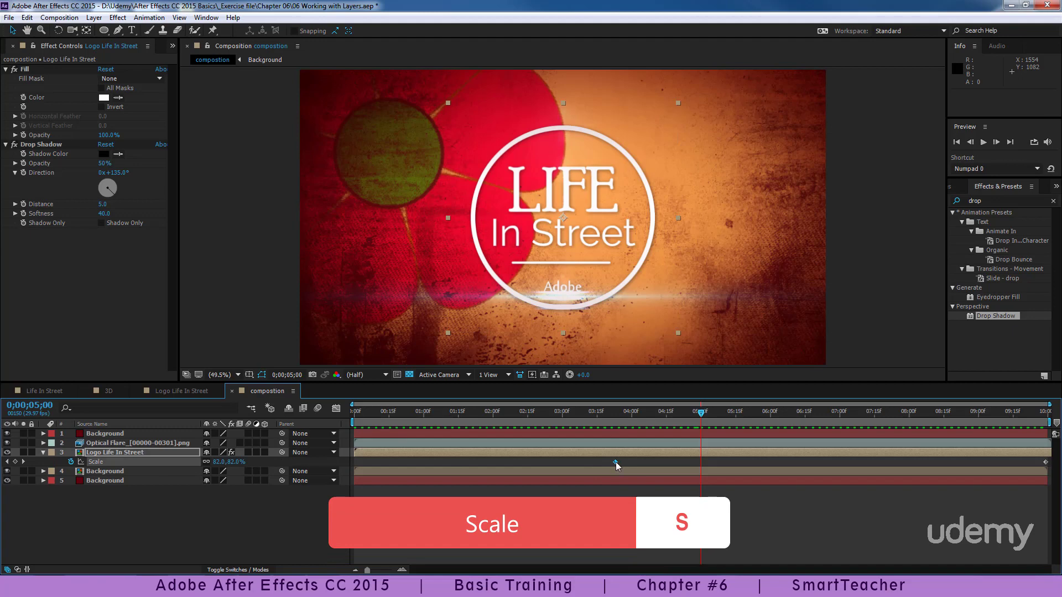
pyautogui.rightClick(616, 462)
pyautogui.moveTo(686, 454)
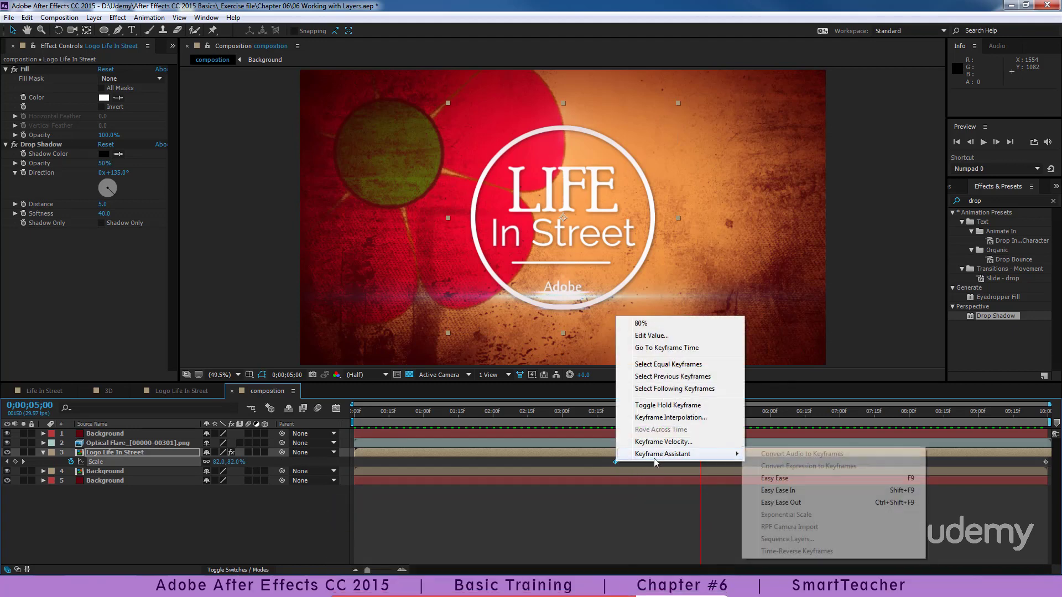
pyautogui.click(809, 480)
# Step: Preview the eased logo animation and return the current time to 0;00;00;00
pyautogui.press('space')
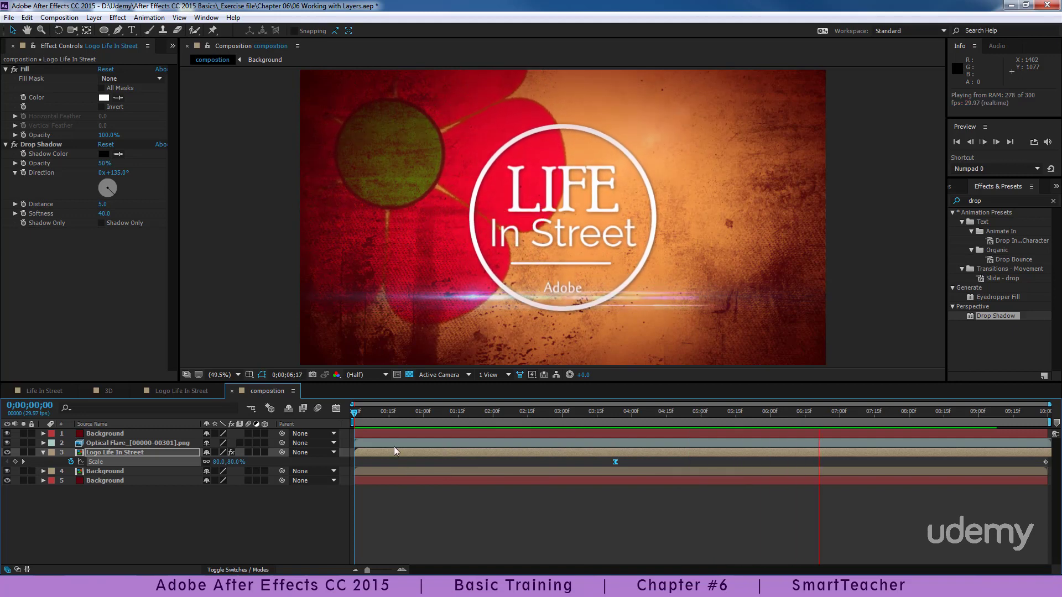
pyautogui.moveTo(403, 417); pyautogui.dragTo(353, 419)
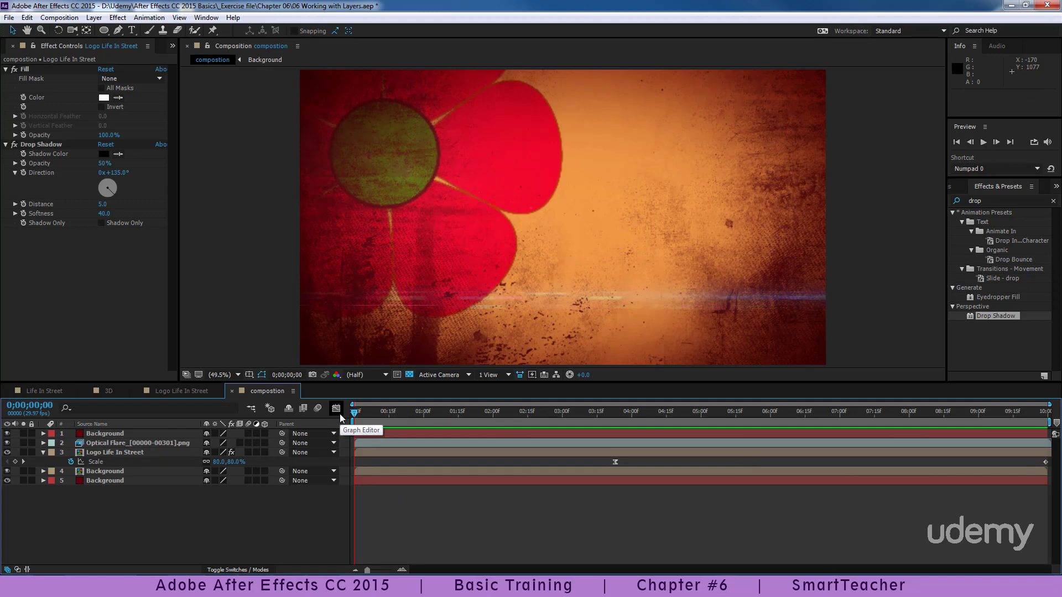